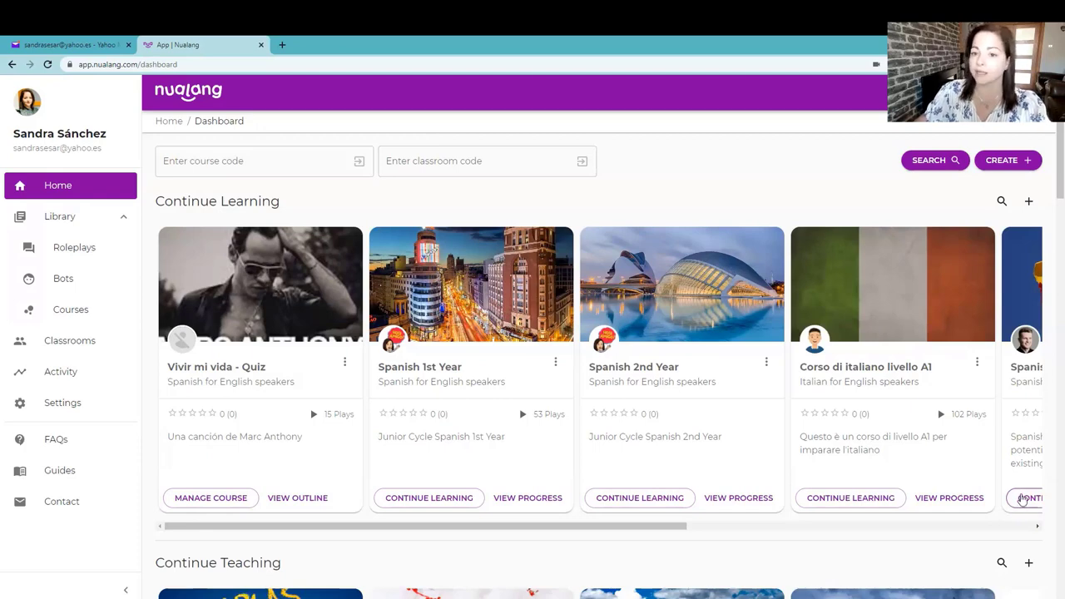
Step: Check which content types can be created and browse the courses under Continue Teaching on the dashboard
{"action": "left_click", "coordinate": [1013, 161]}
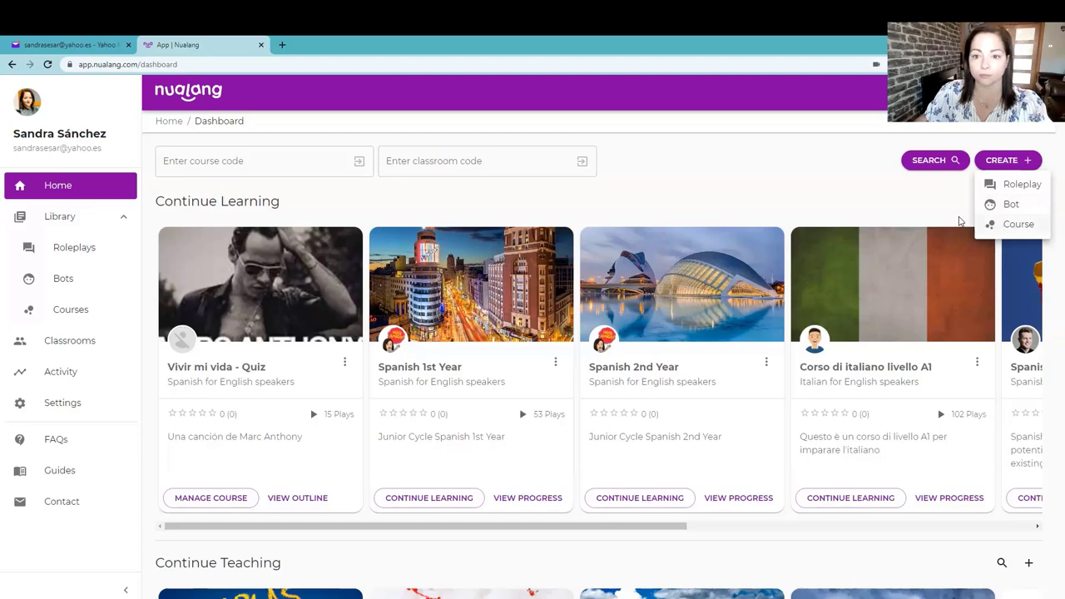
{"action": "left_click", "coordinate": [860, 192]}
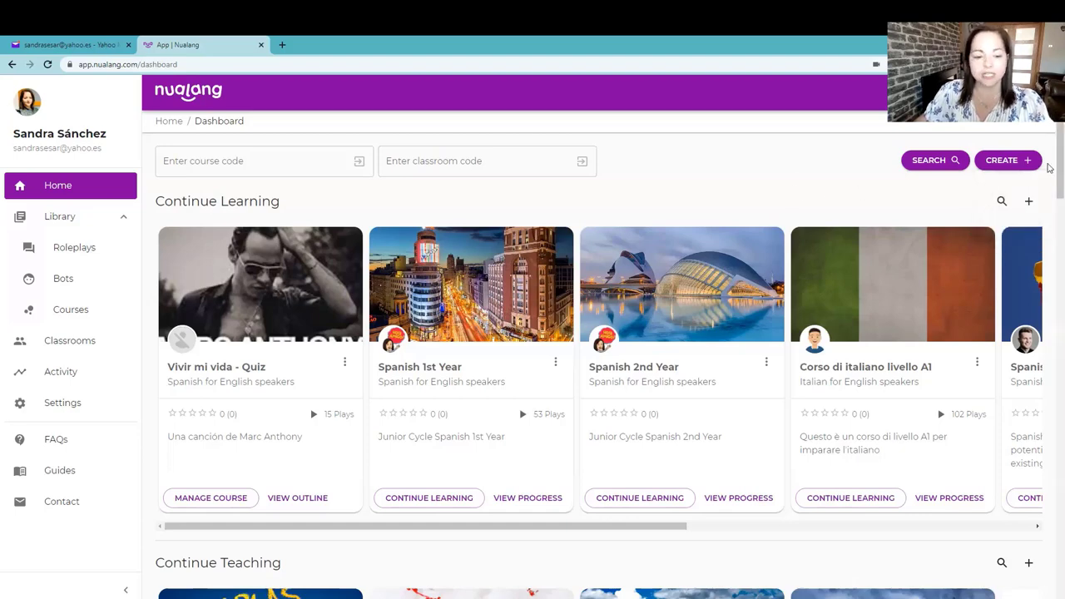
{"action": "scroll", "coordinate": [1048, 250], "scroll_direction": "down", "scroll_amount": 5}
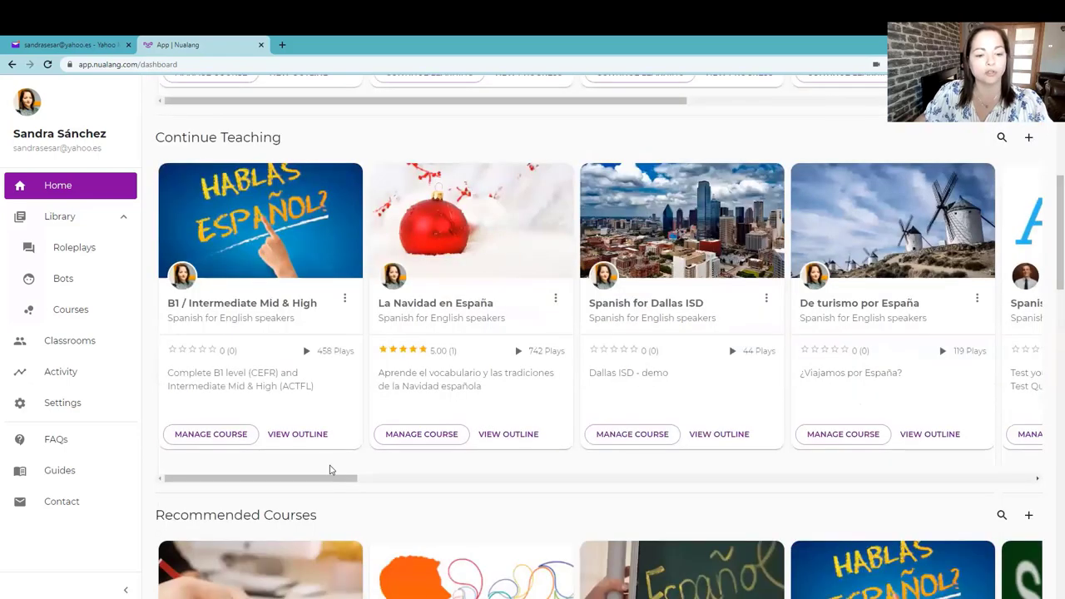
{"action": "left_click_drag", "start_coordinate": [329, 484], "coordinate": [656, 492]}
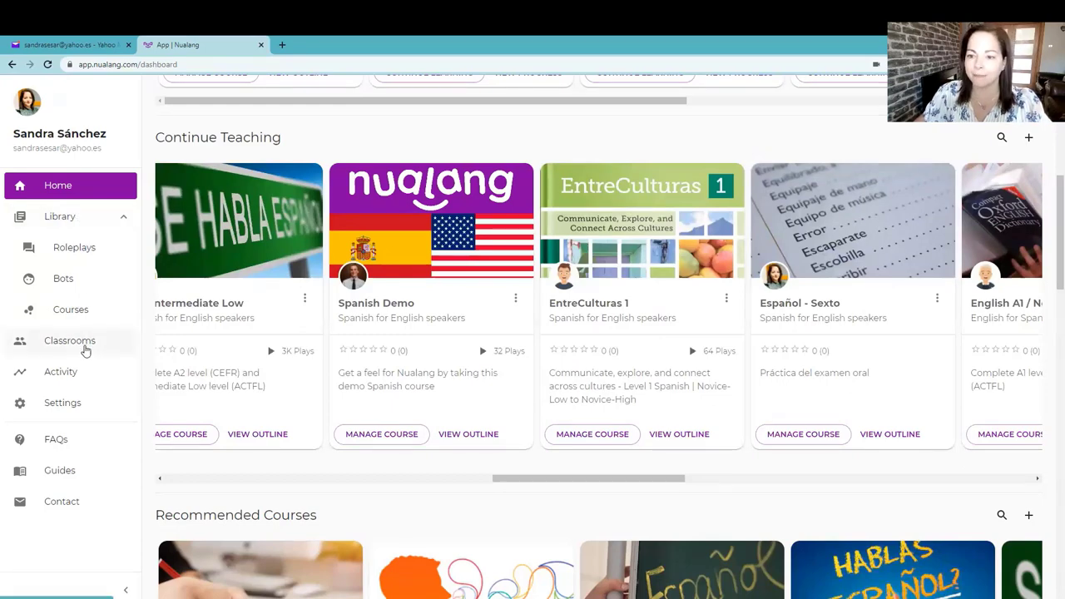
Step: Open the ELE in Éirinn classroom from the taught classrooms and manage its Leaving Certificate Ireland - Oral 2022 - 2023 course
{"action": "left_click", "coordinate": [75, 342]}
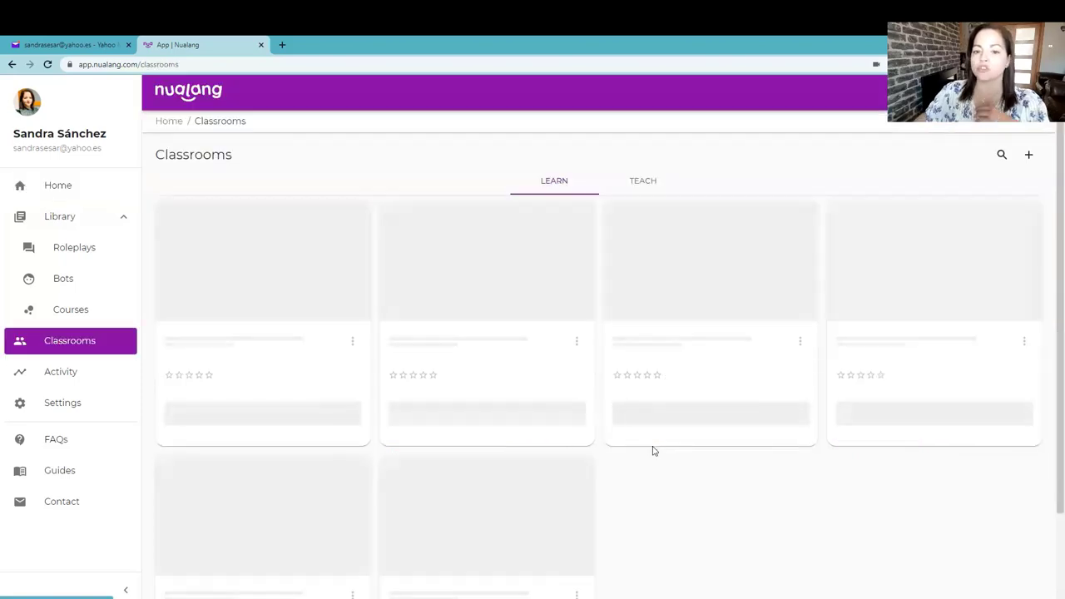
{"action": "left_click", "coordinate": [636, 180]}
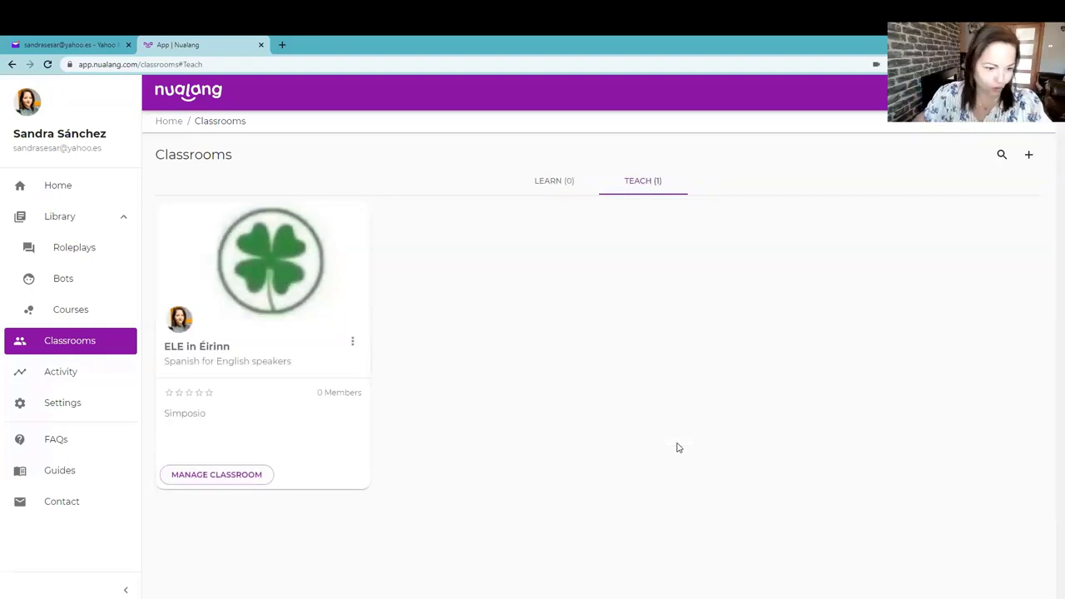
{"action": "left_click", "coordinate": [215, 478]}
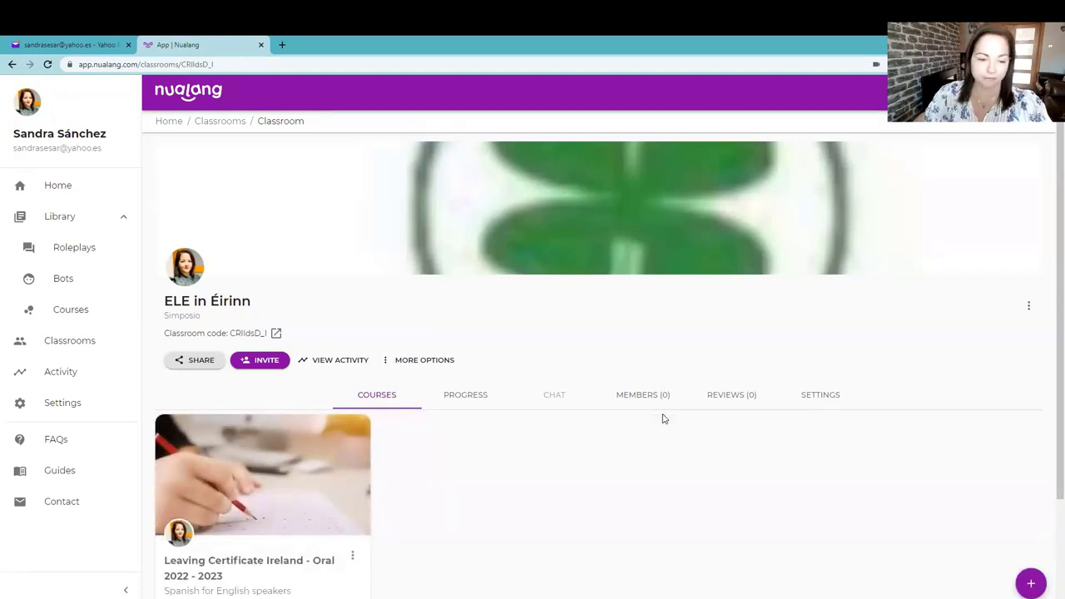
{"action": "scroll", "coordinate": [512, 382], "scroll_direction": "down", "scroll_amount": 3}
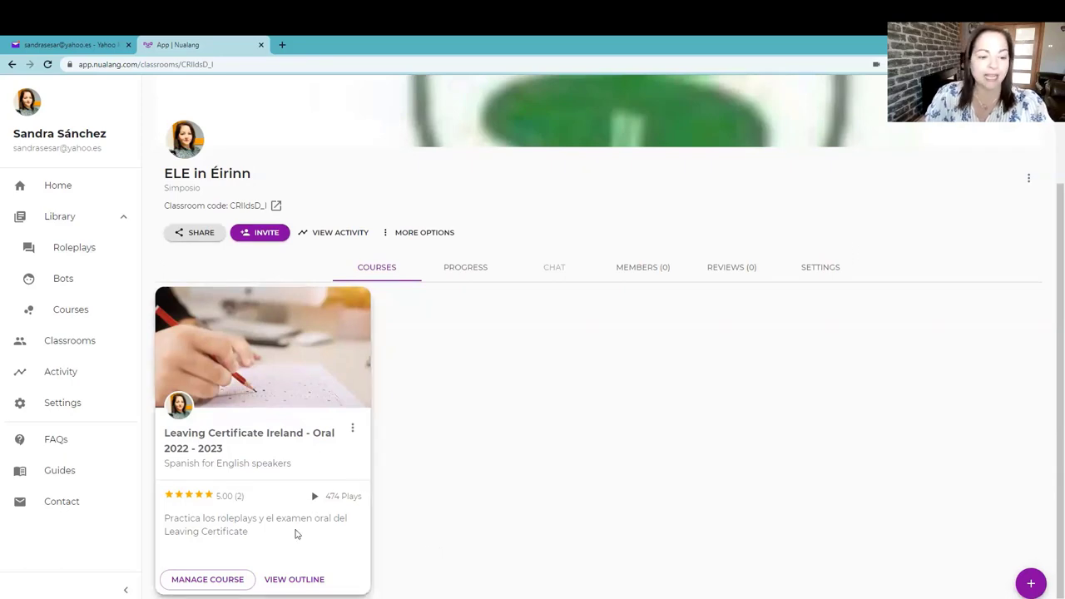
{"action": "left_click", "coordinate": [207, 579]}
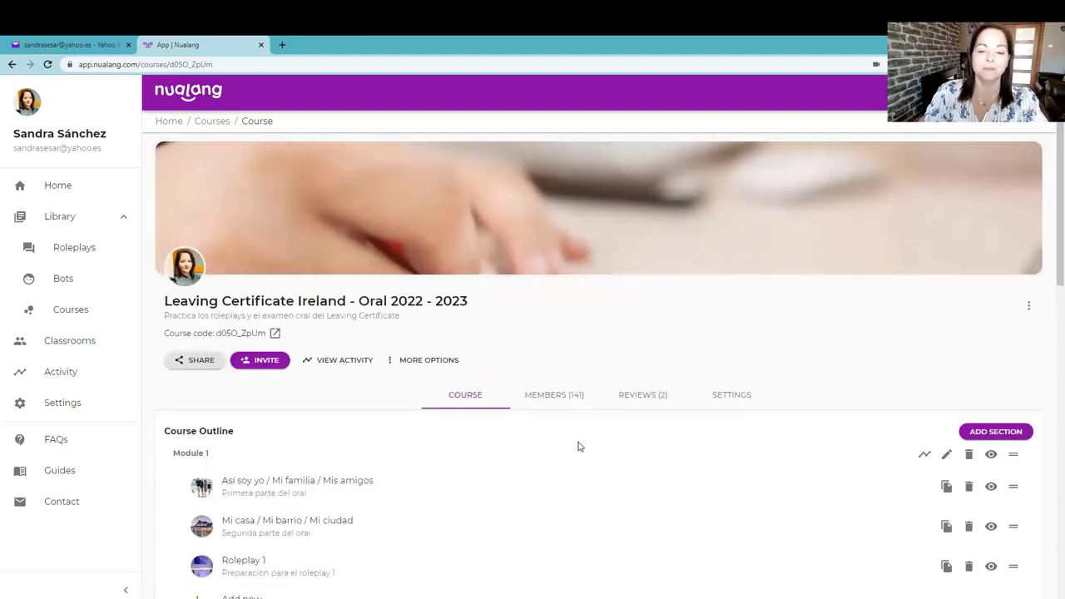
Step: Examine the course outline from Module 1 to Module 5, including the oral exam topics and the roleplay in each module
{"action": "scroll", "coordinate": [578, 447], "scroll_direction": "down", "scroll_amount": 2}
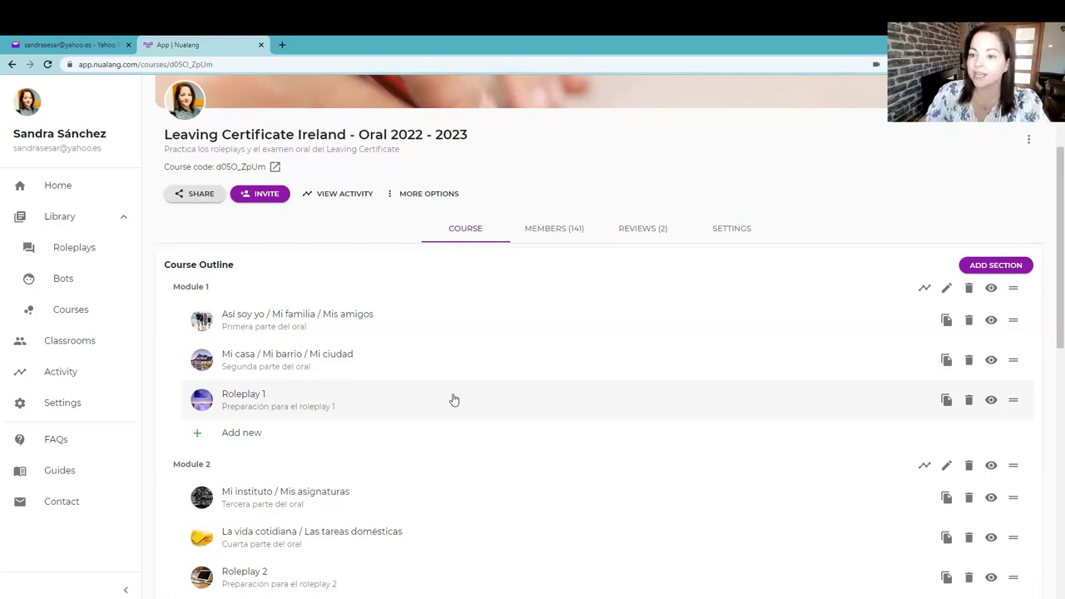
{"action": "scroll", "coordinate": [453, 400], "scroll_direction": "down", "scroll_amount": 1}
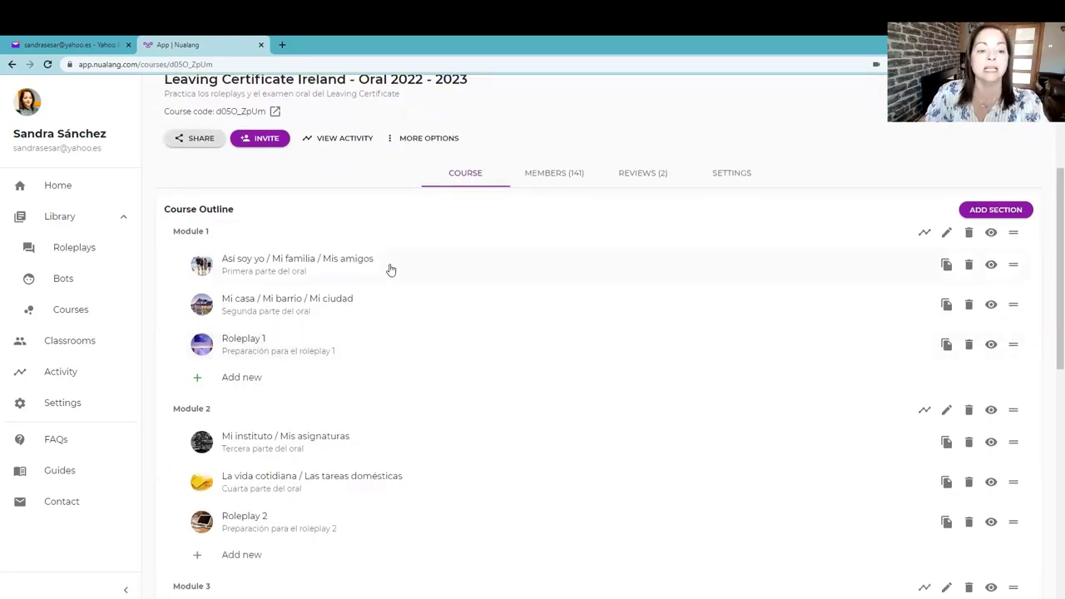
{"action": "scroll", "coordinate": [424, 426], "scroll_direction": "down", "scroll_amount": 8}
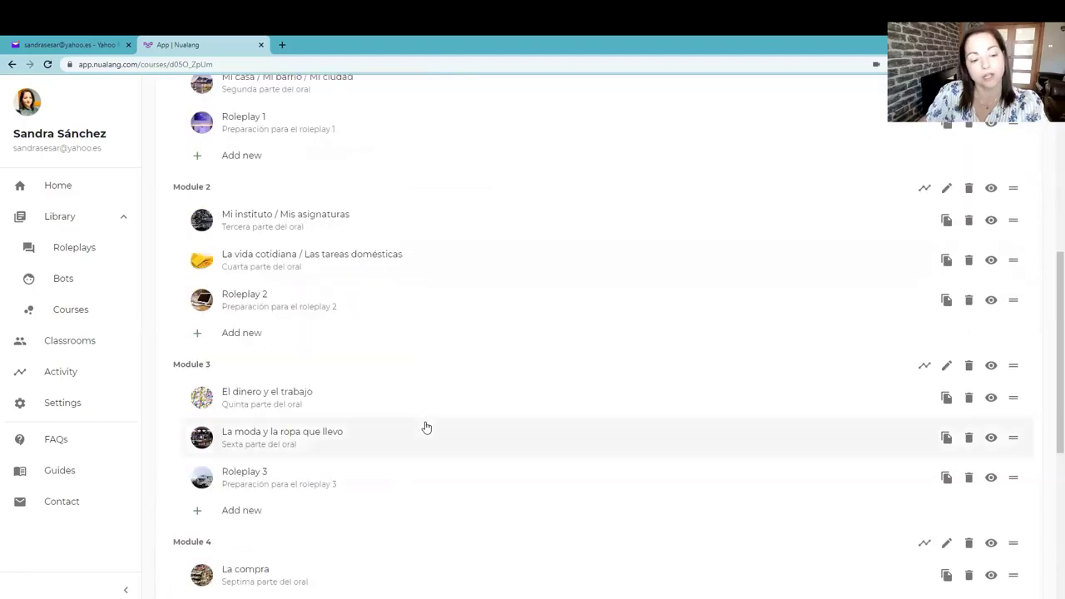
{"action": "scroll", "coordinate": [426, 426], "scroll_direction": "down", "scroll_amount": 2}
{"action": "scroll", "coordinate": [426, 427], "scroll_direction": "up", "scroll_amount": 10}
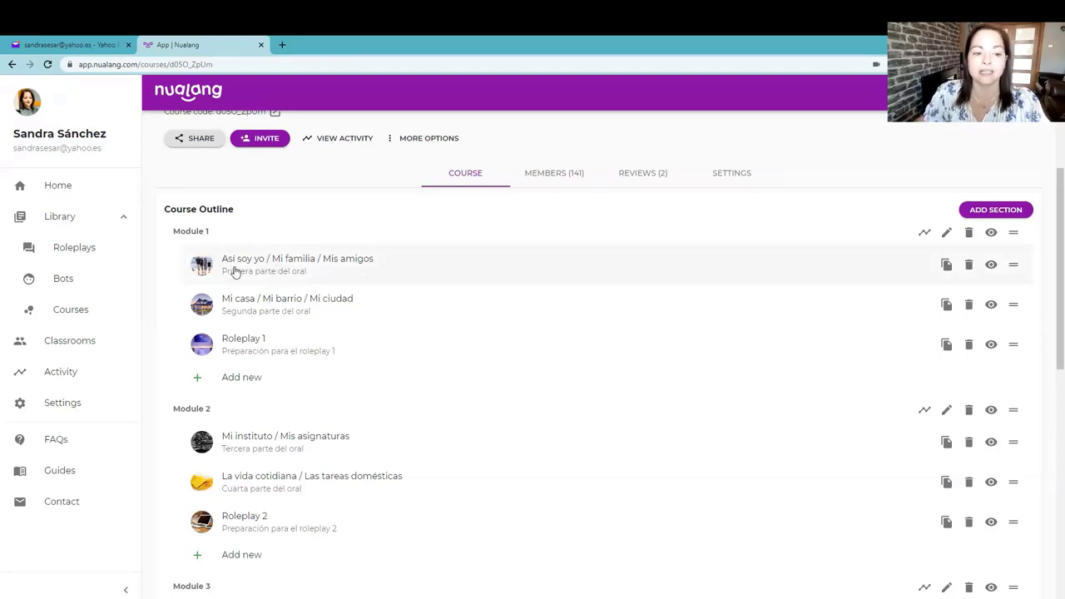
{"action": "scroll", "coordinate": [381, 328], "scroll_direction": "down", "scroll_amount": 2}
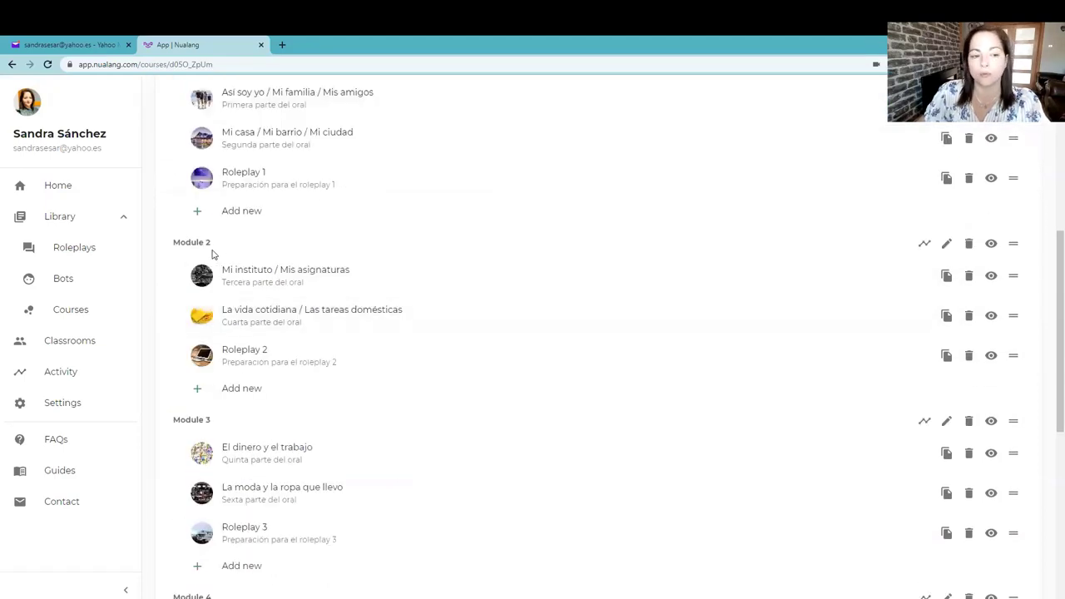
{"action": "scroll", "coordinate": [378, 316], "scroll_direction": "down", "scroll_amount": 5}
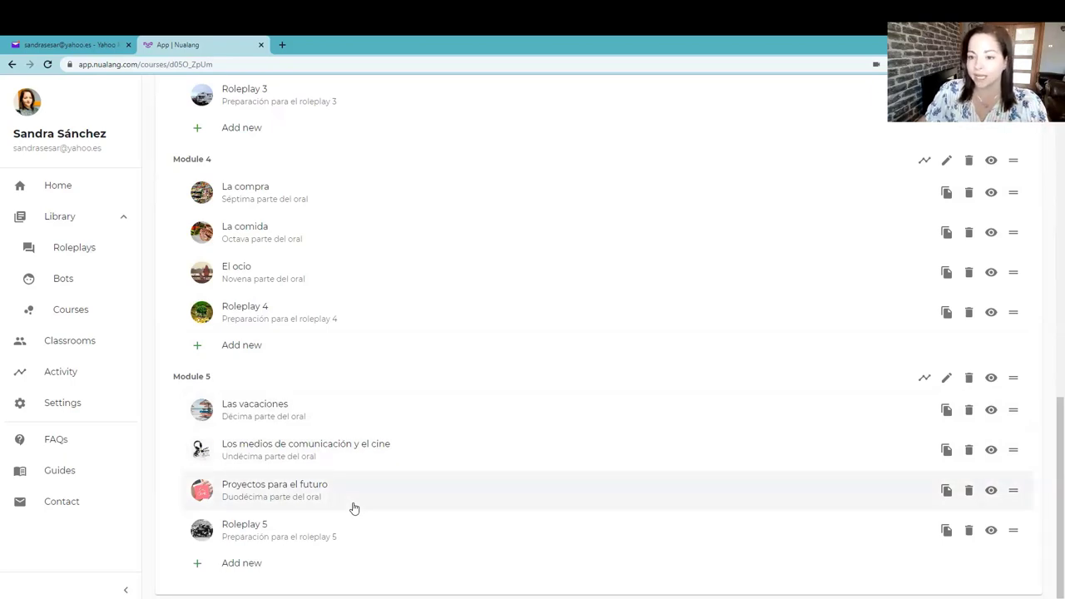
{"action": "scroll", "coordinate": [354, 507], "scroll_direction": "up", "scroll_amount": 15}
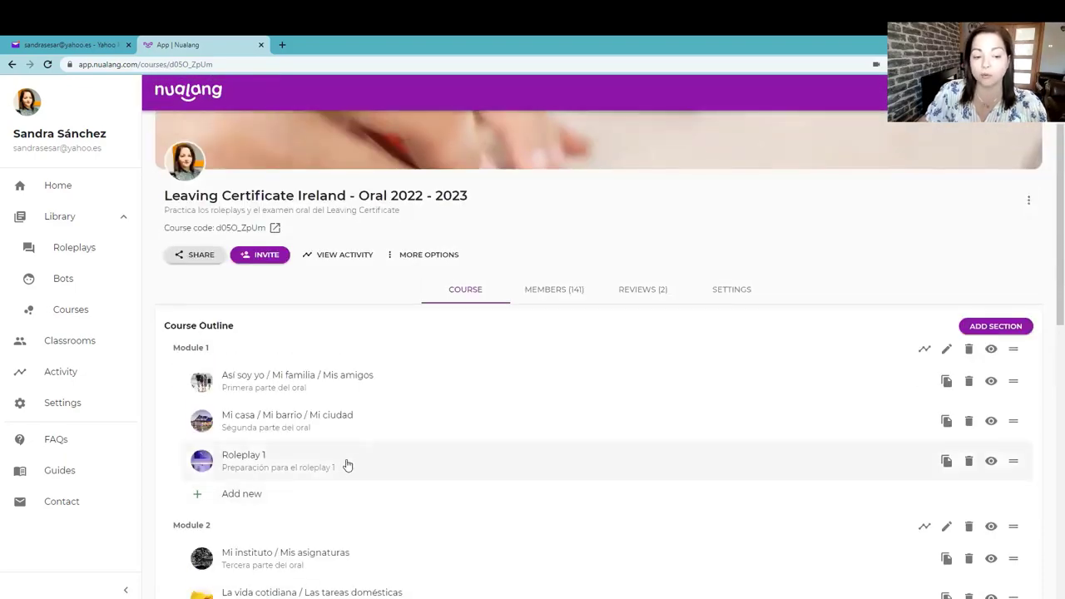
{"action": "scroll", "coordinate": [346, 466], "scroll_direction": "down", "scroll_amount": 4}
{"action": "scroll", "coordinate": [346, 466], "scroll_direction": "down", "scroll_amount": 5}
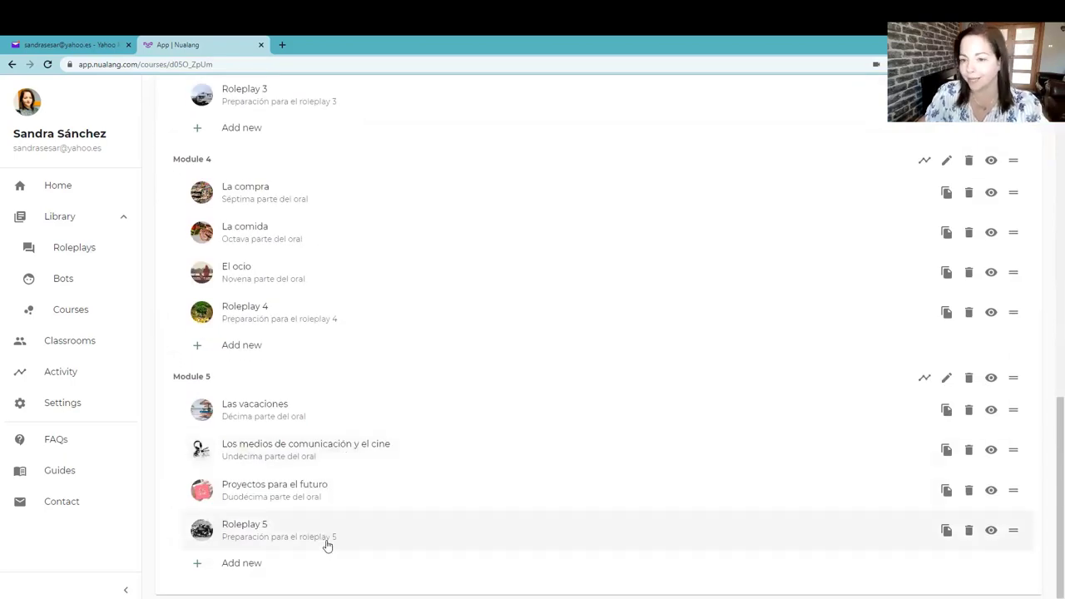
{"action": "scroll", "coordinate": [327, 545], "scroll_direction": "up", "scroll_amount": 7}
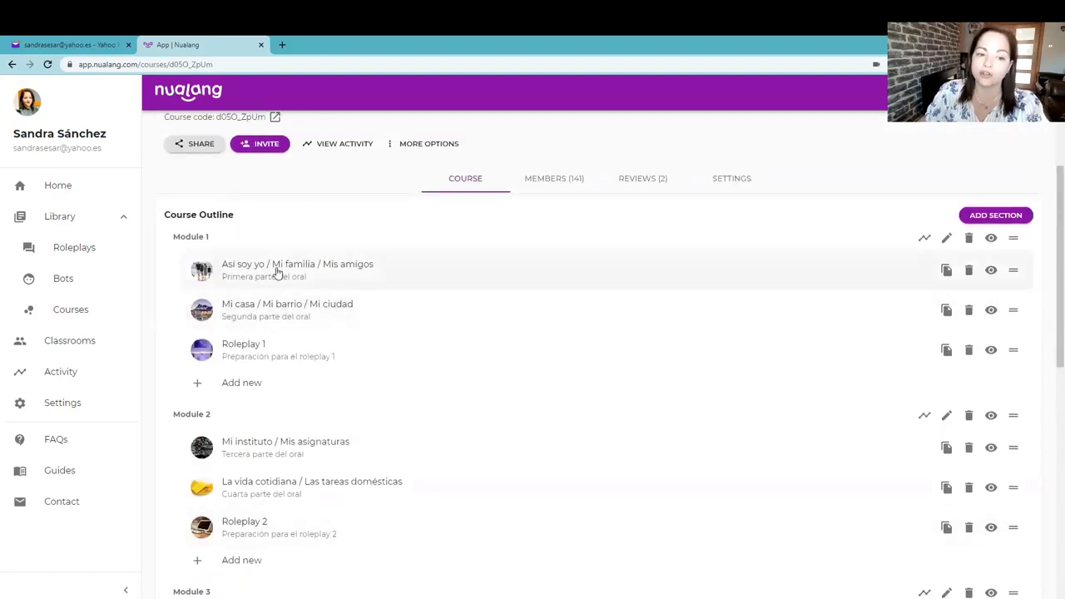
Step: Open the topic Así soy yo / Mi familia / Mis amigos in Module 1 and look through its exercises, roleplays and chatbots
{"action": "left_click", "coordinate": [277, 273]}
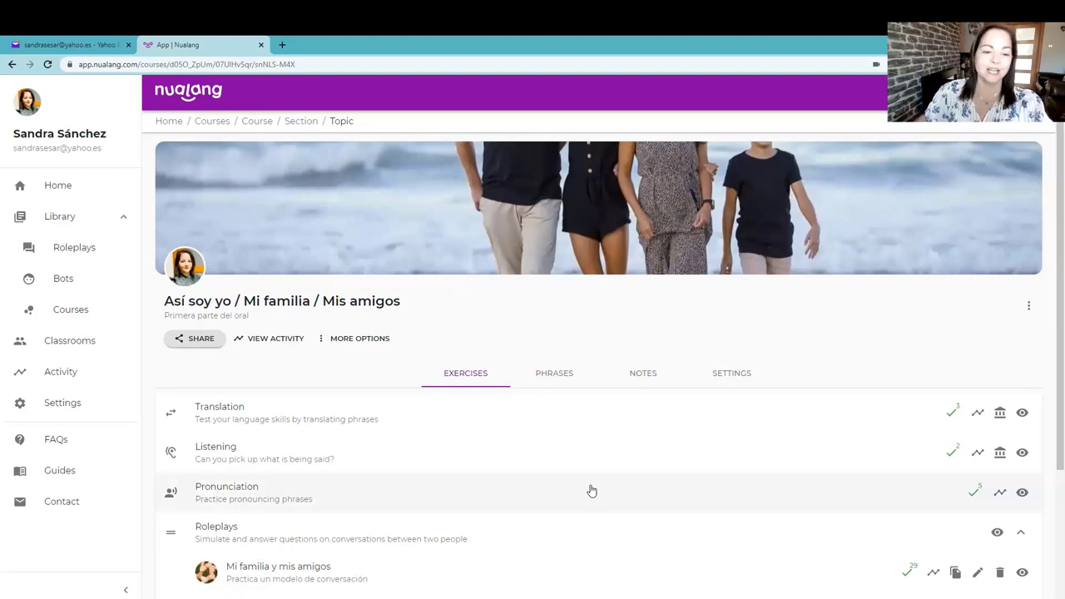
{"action": "scroll", "coordinate": [395, 406], "scroll_direction": "down", "scroll_amount": 1}
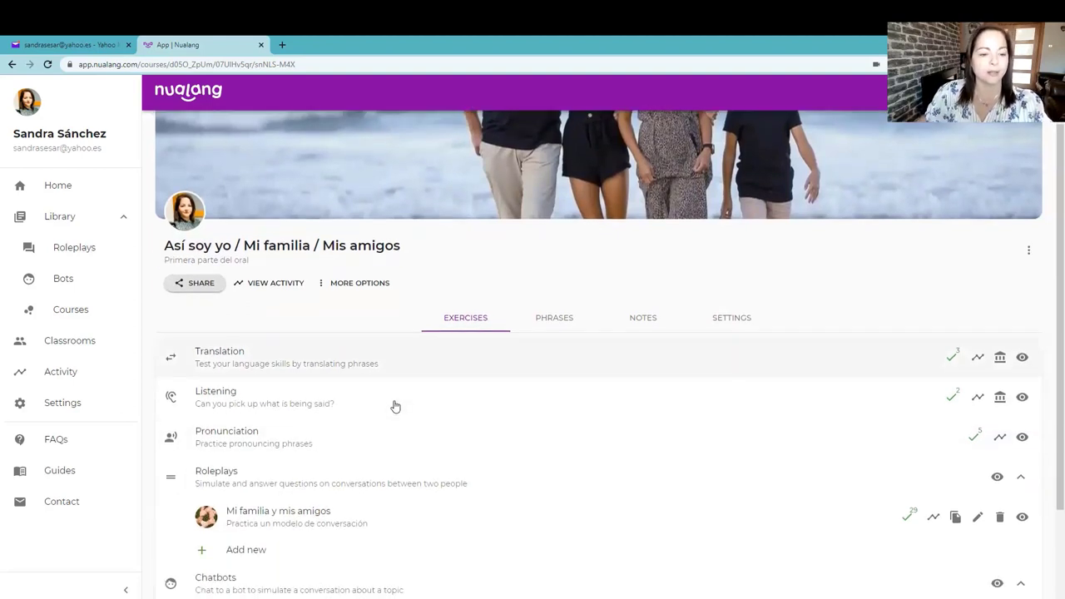
{"action": "scroll", "coordinate": [395, 406], "scroll_direction": "down", "scroll_amount": 2}
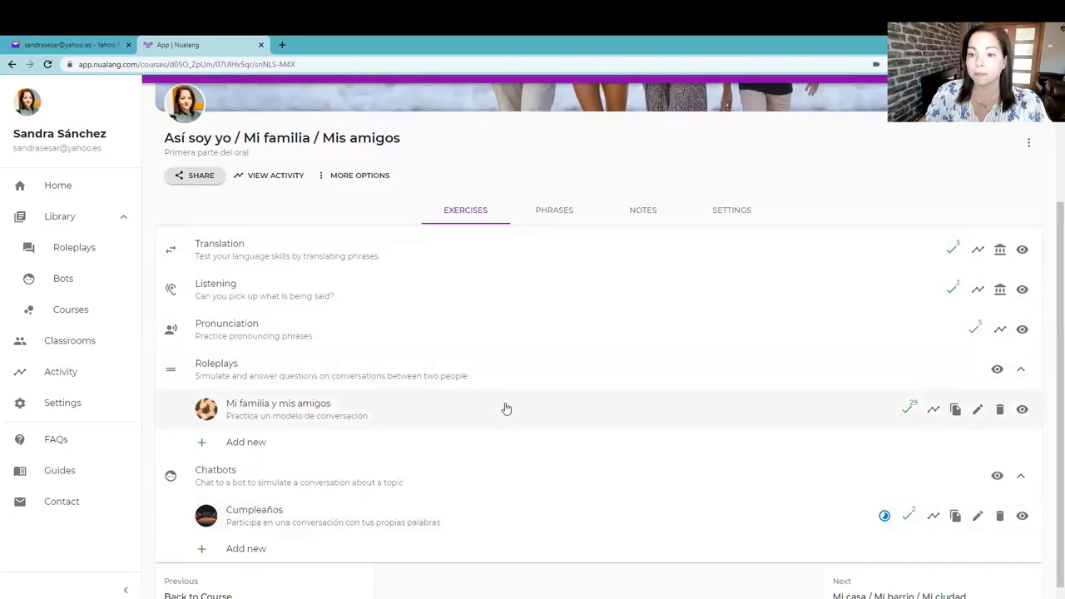
{"action": "scroll", "coordinate": [500, 406], "scroll_direction": "up", "scroll_amount": 2}
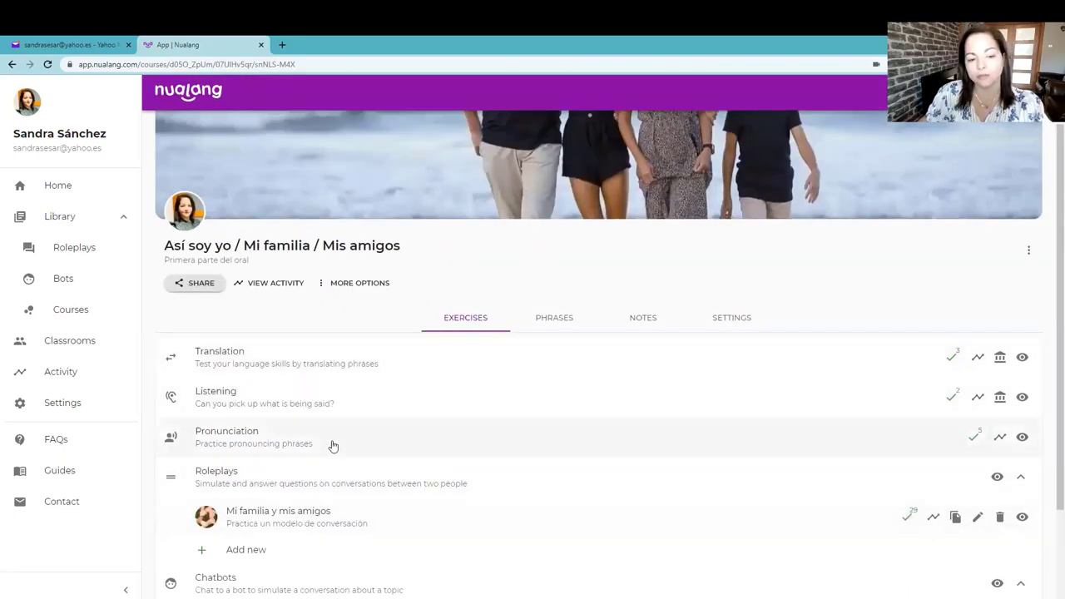
Step: Review the topic's list of Spanish phrases and their English translations
{"action": "left_click", "coordinate": [557, 325]}
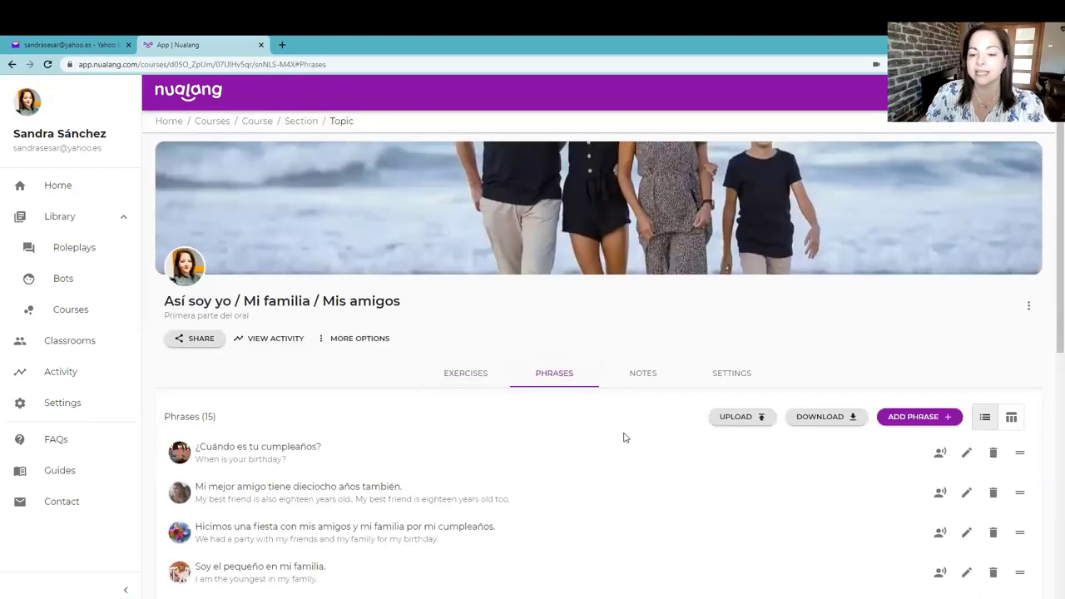
{"action": "scroll", "coordinate": [627, 435], "scroll_direction": "down", "scroll_amount": 2}
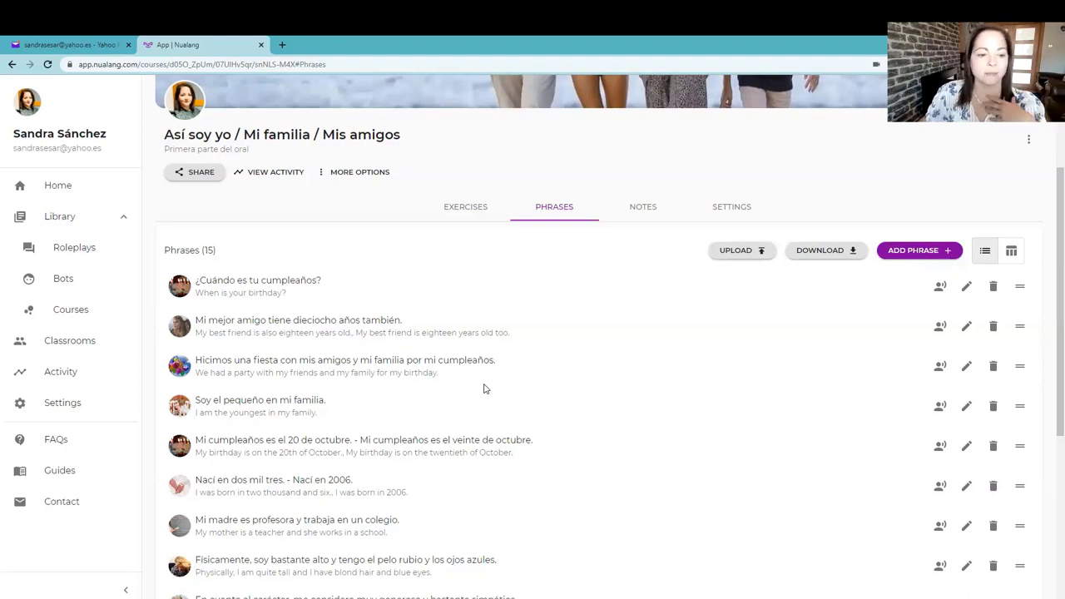
{"action": "scroll", "coordinate": [484, 388], "scroll_direction": "down", "scroll_amount": 1}
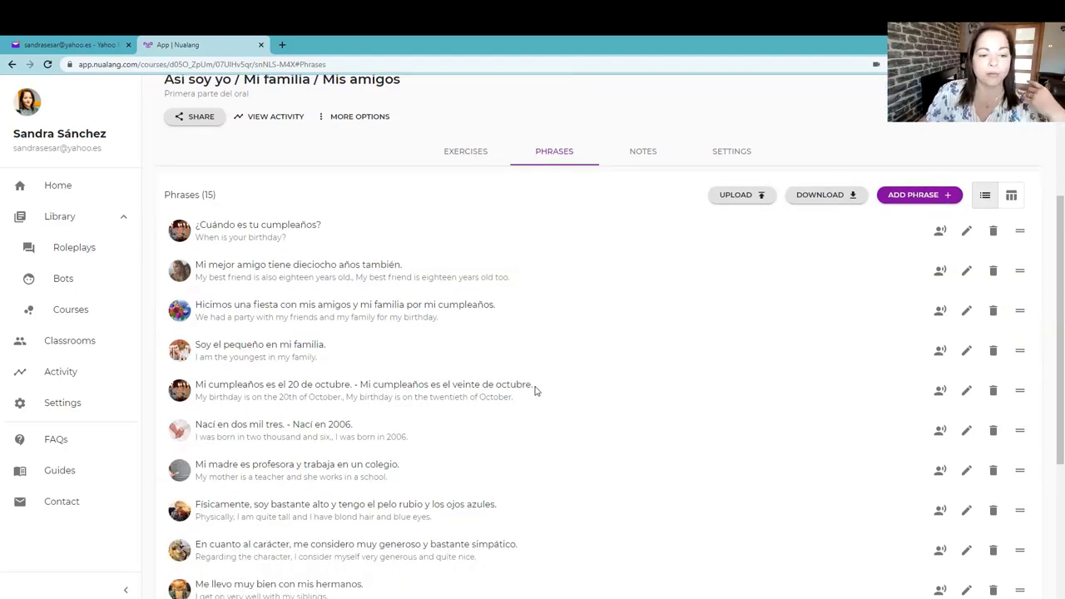
{"action": "scroll", "coordinate": [532, 392], "scroll_direction": "down", "scroll_amount": 2}
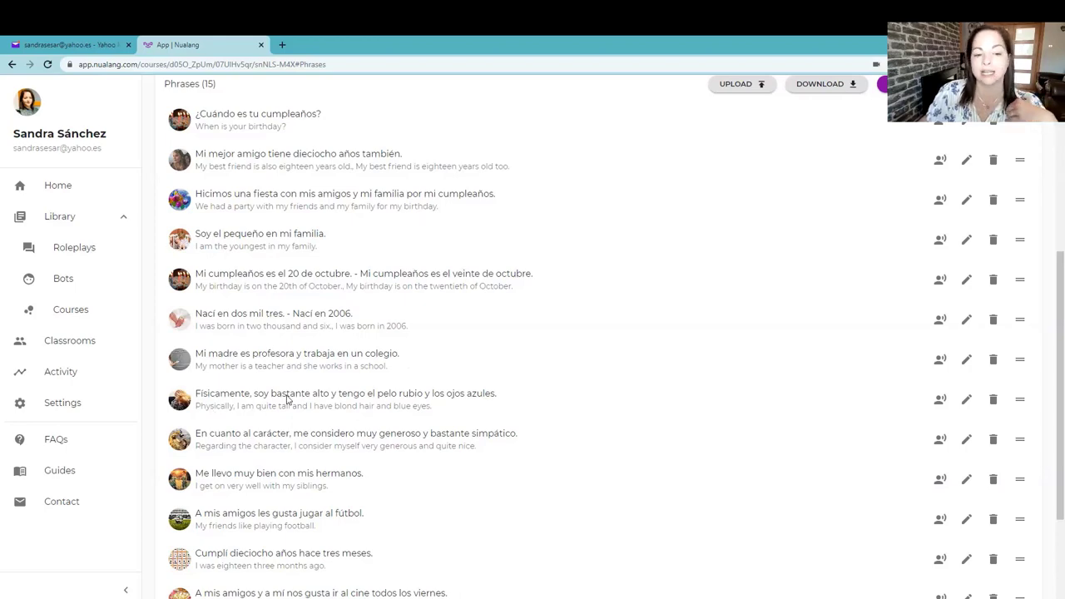
{"action": "scroll", "coordinate": [390, 410], "scroll_direction": "up", "scroll_amount": 4}
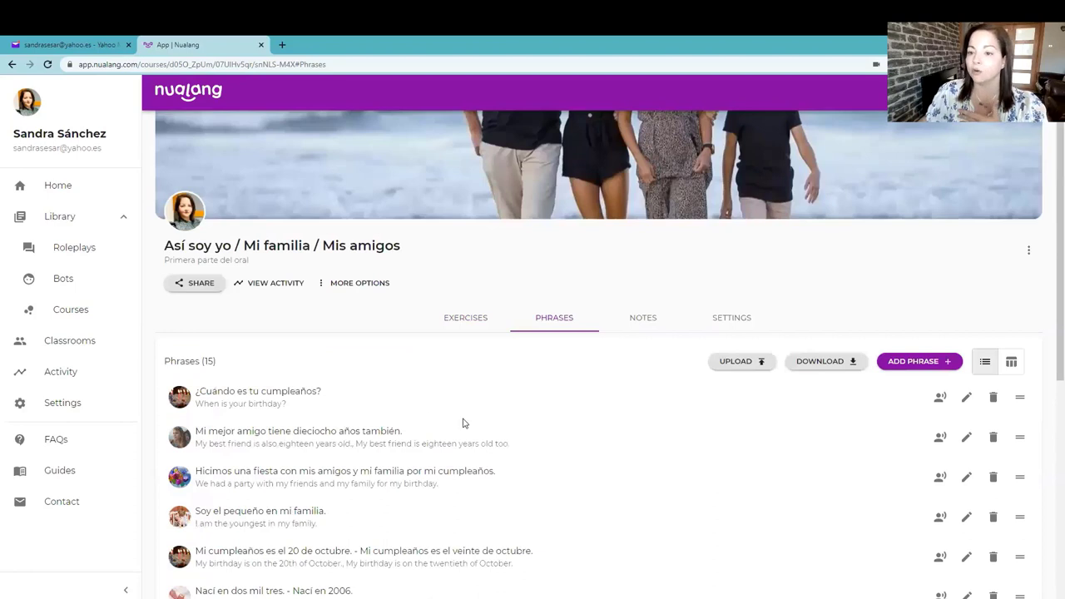
Step: Return to the topic's exercises, start the Translation exercise and play the phrase's audio, with the English translation answer ready for entry
{"action": "left_click", "coordinate": [467, 320]}
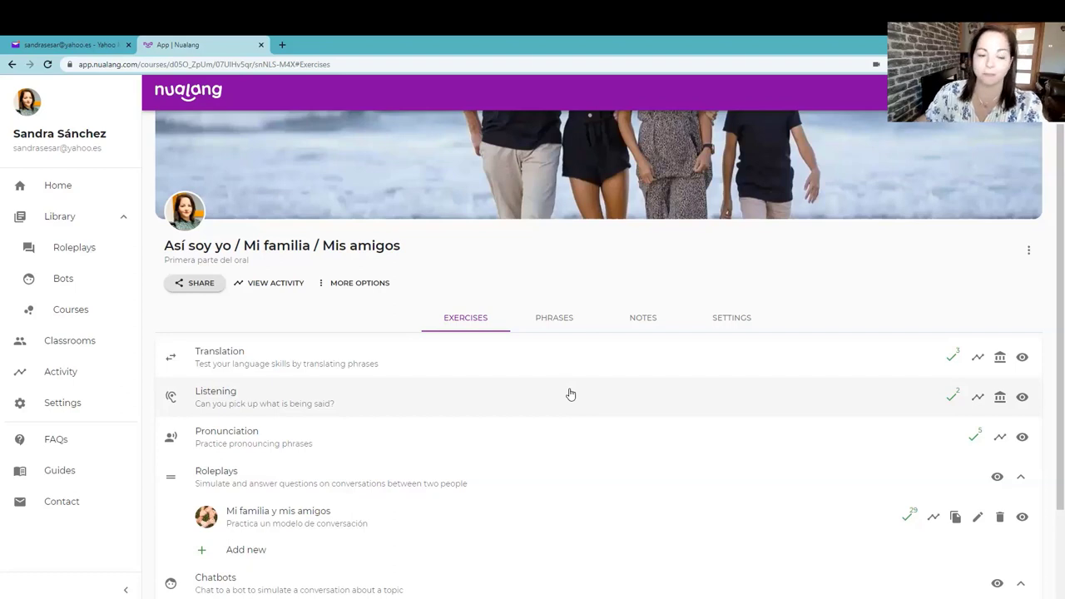
{"action": "left_click", "coordinate": [383, 367]}
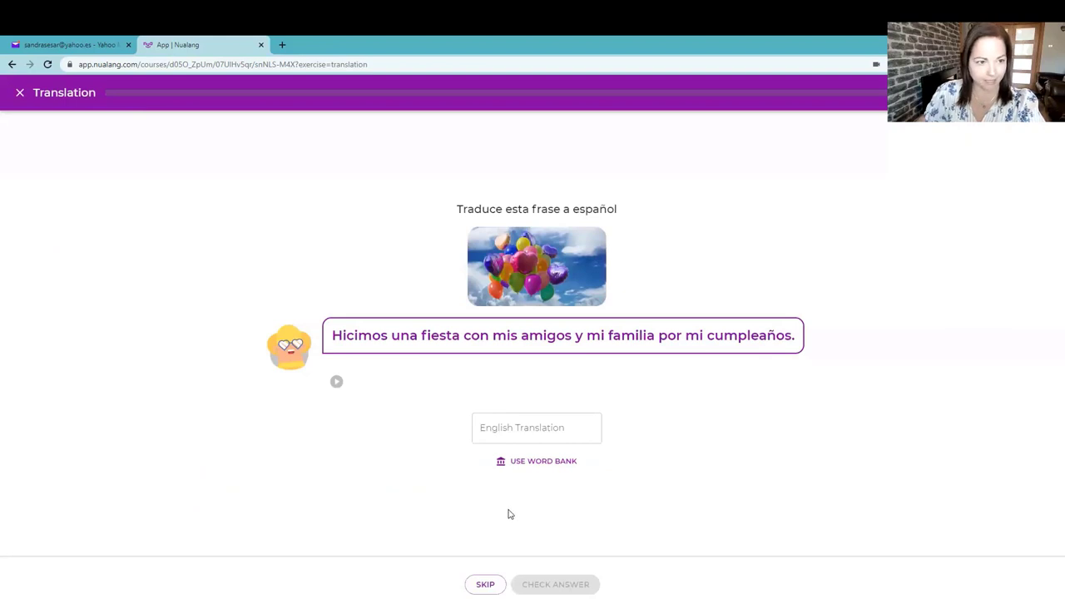
{"action": "left_click", "coordinate": [337, 381]}
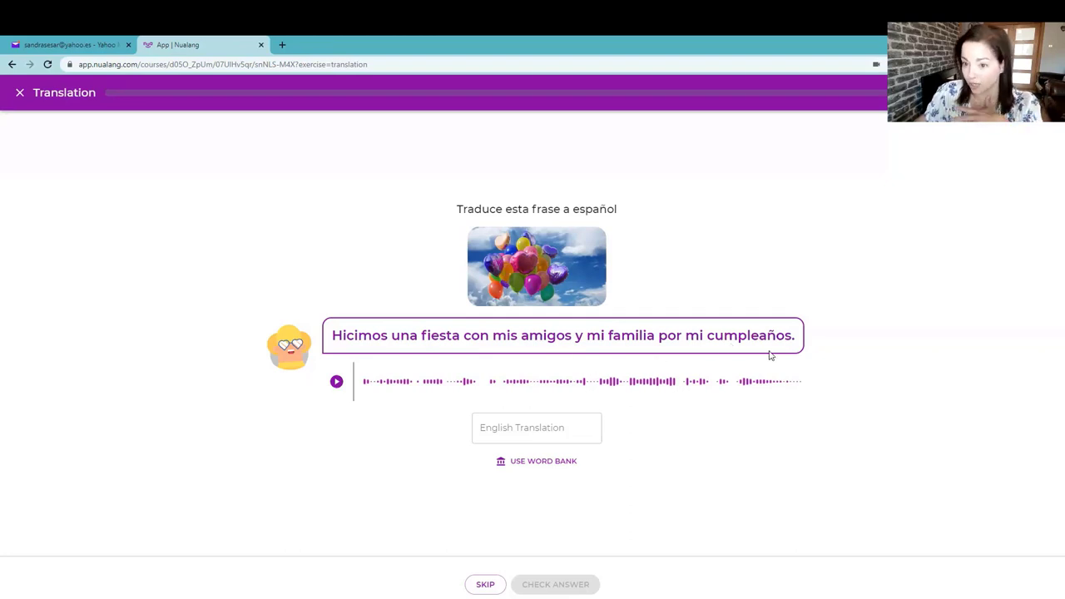
{"action": "left_click", "coordinate": [539, 426]}
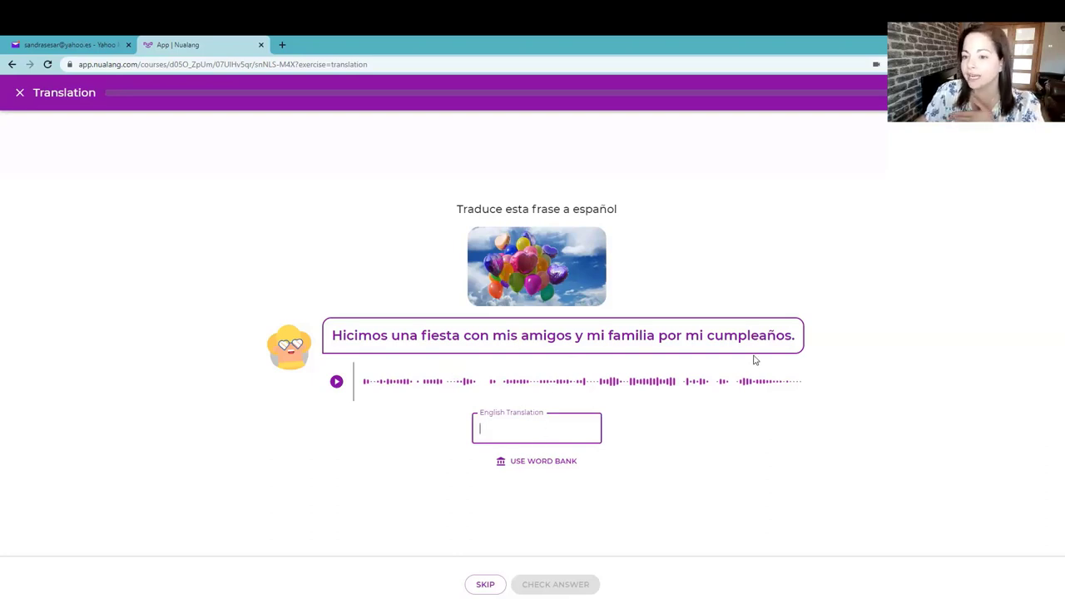
Step: Show the word bank for the translation answer, switch back to keyboard entry and exit to the topic's exercise list
{"action": "left_click", "coordinate": [543, 461]}
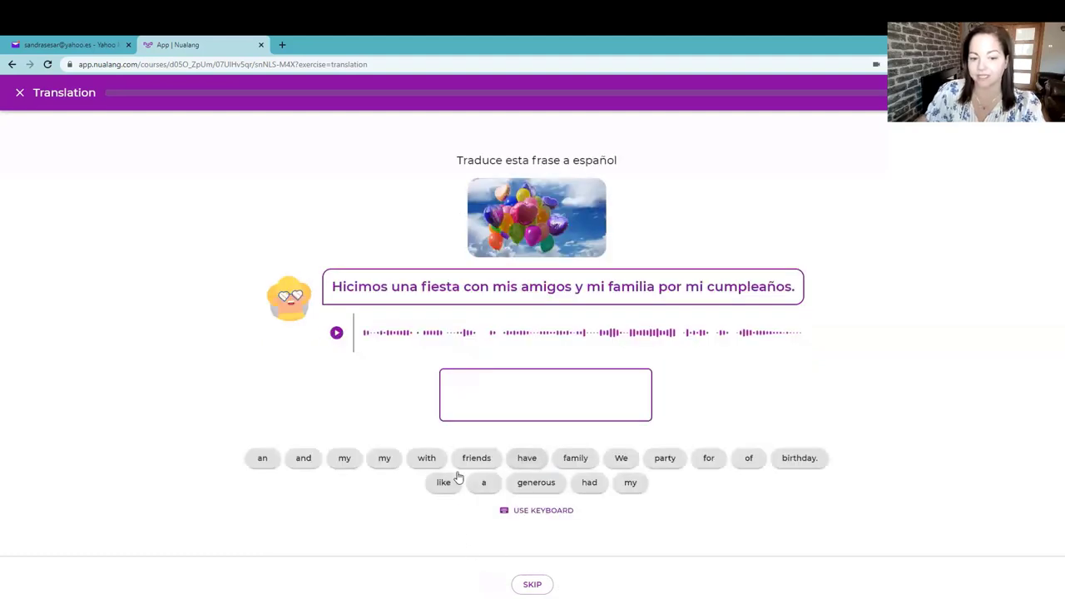
{"action": "left_click", "coordinate": [560, 513]}
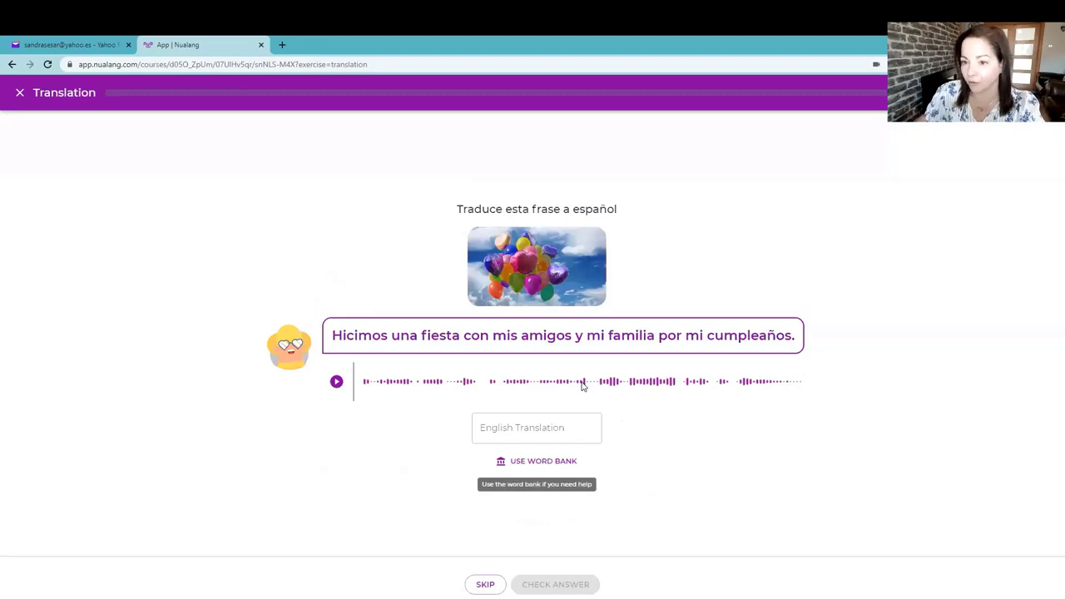
{"action": "left_click", "coordinate": [19, 92]}
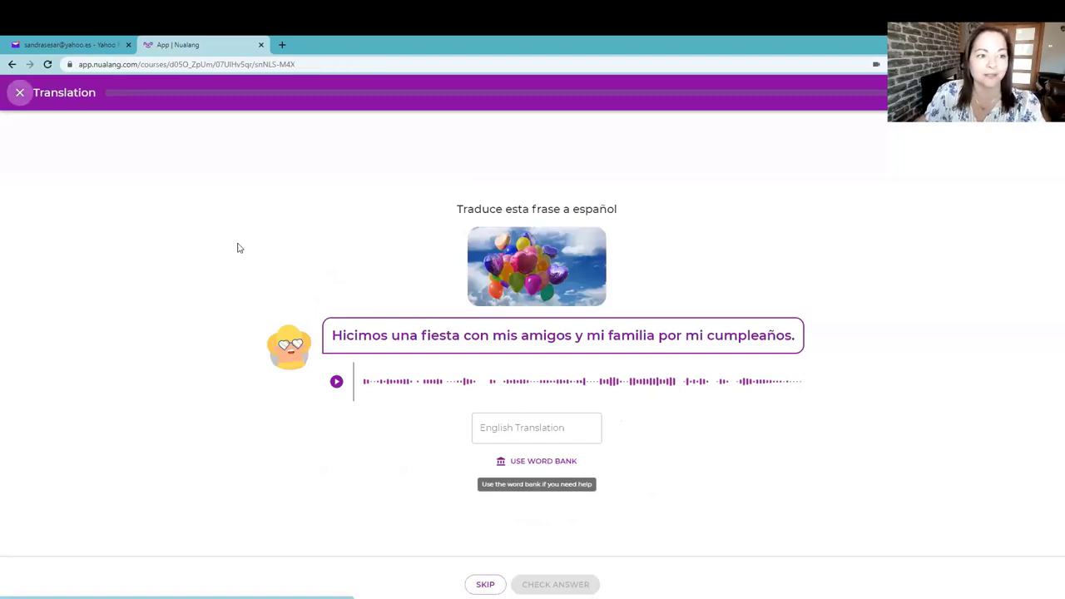
{"action": "scroll", "coordinate": [344, 436], "scroll_direction": "down", "scroll_amount": 2}
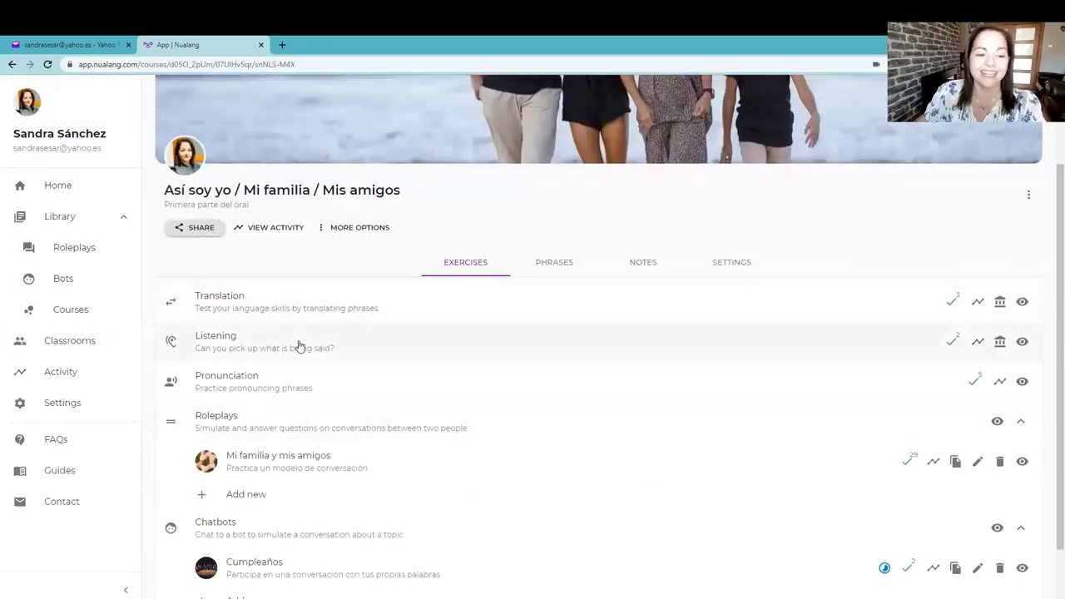
Step: Start the topic's Listening exercise, play the phrase's audio, make the Spanish phrase answer ready for entry, and exit to the exercise list
{"action": "left_click", "coordinate": [299, 346]}
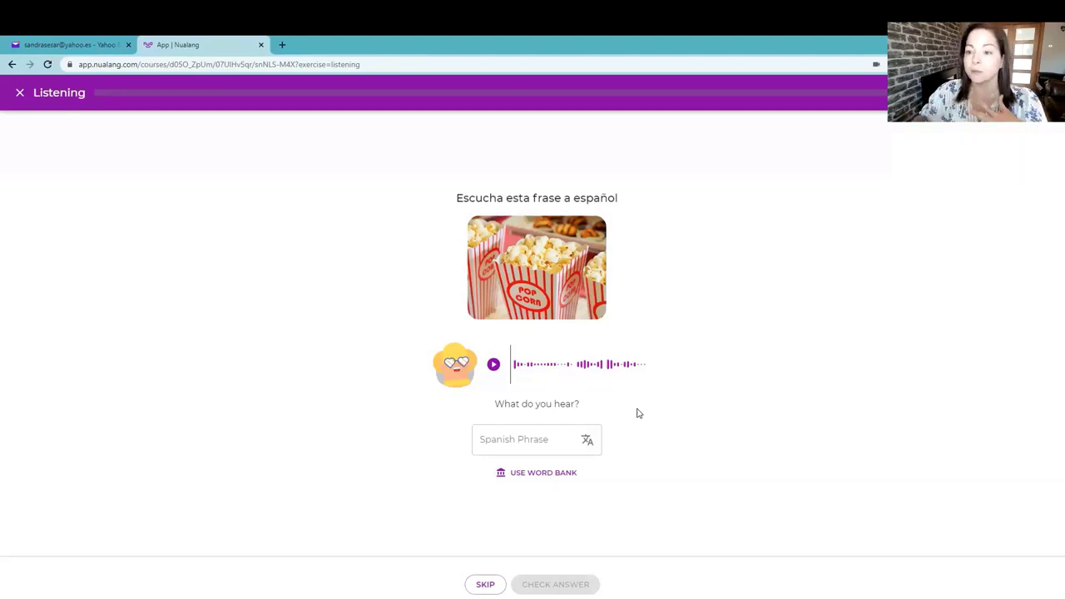
{"action": "left_click", "coordinate": [494, 368]}
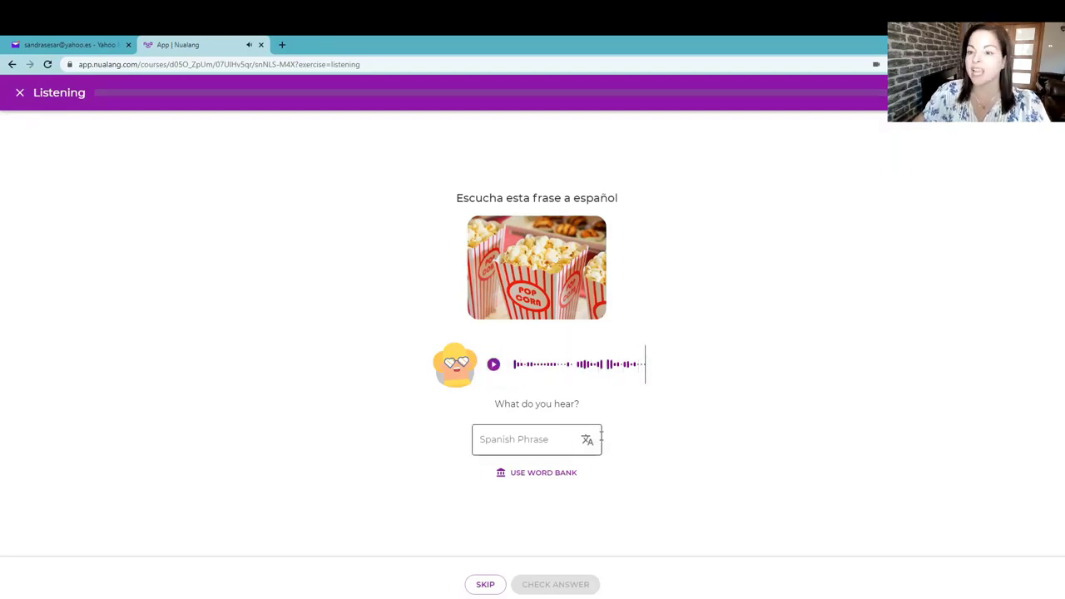
{"action": "left_click", "coordinate": [511, 439]}
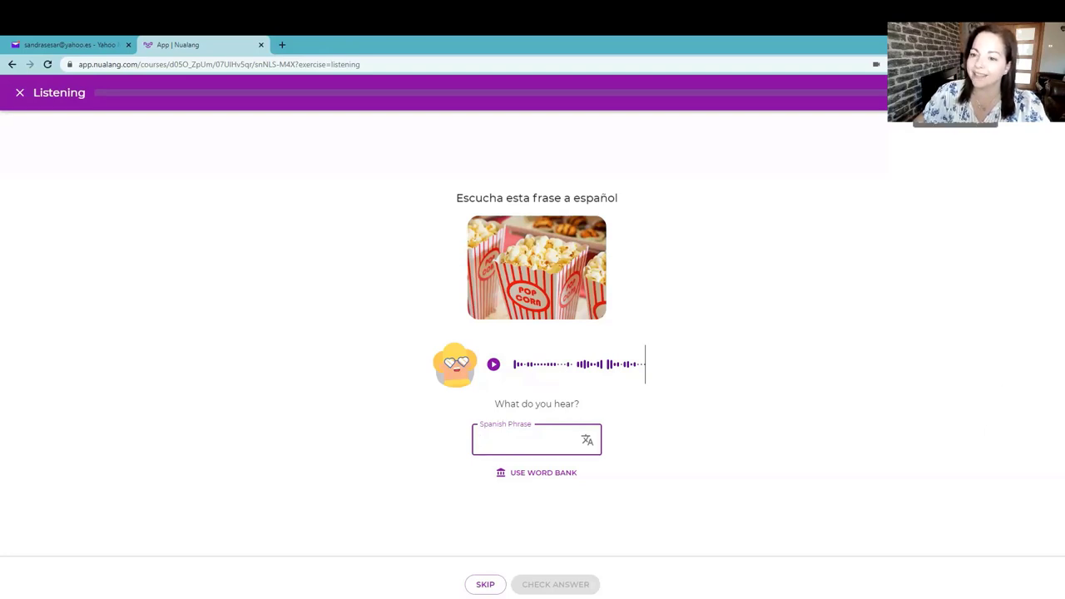
{"action": "left_click", "coordinate": [994, 108]}
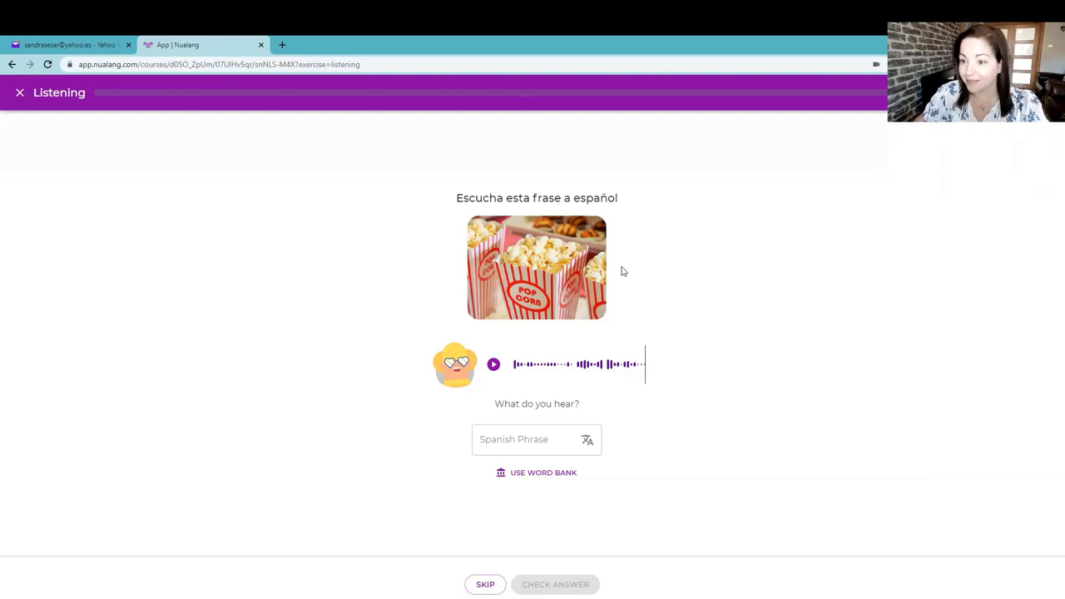
{"action": "left_click", "coordinate": [20, 95]}
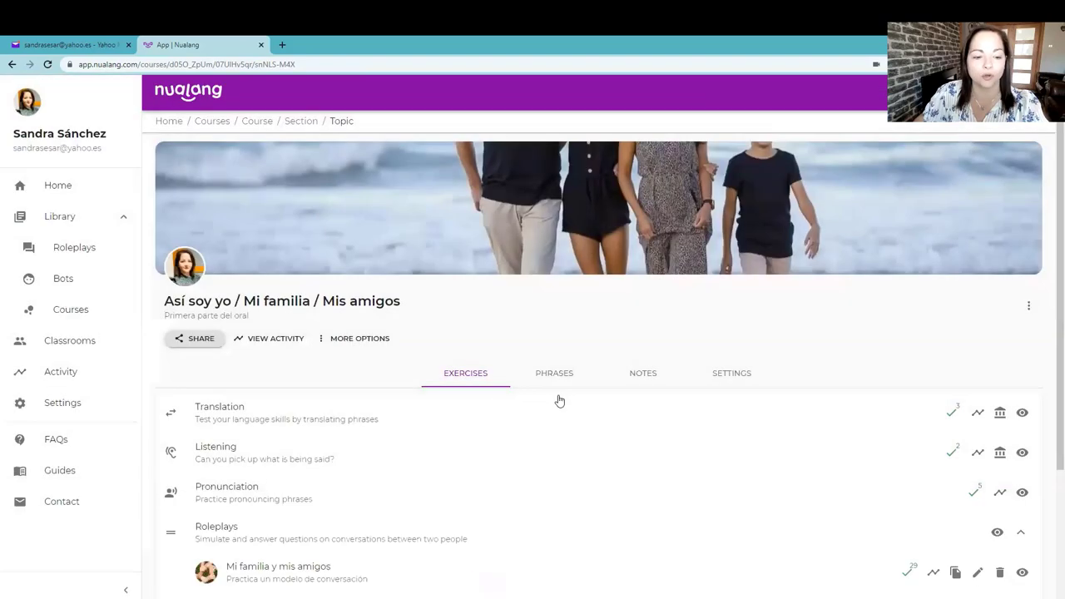
Step: Record the first phrase in the Pronunciation exercise, continue to the next phrase, finish the exercise there and return to the topic
{"action": "scroll", "coordinate": [535, 400], "scroll_direction": "down", "scroll_amount": 2}
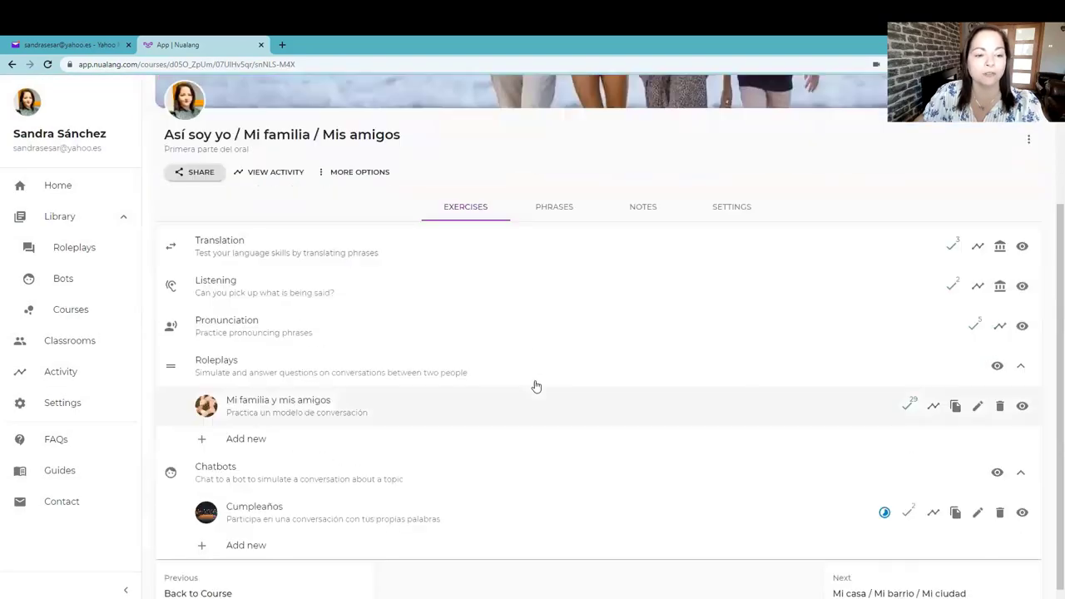
{"action": "left_click", "coordinate": [277, 333]}
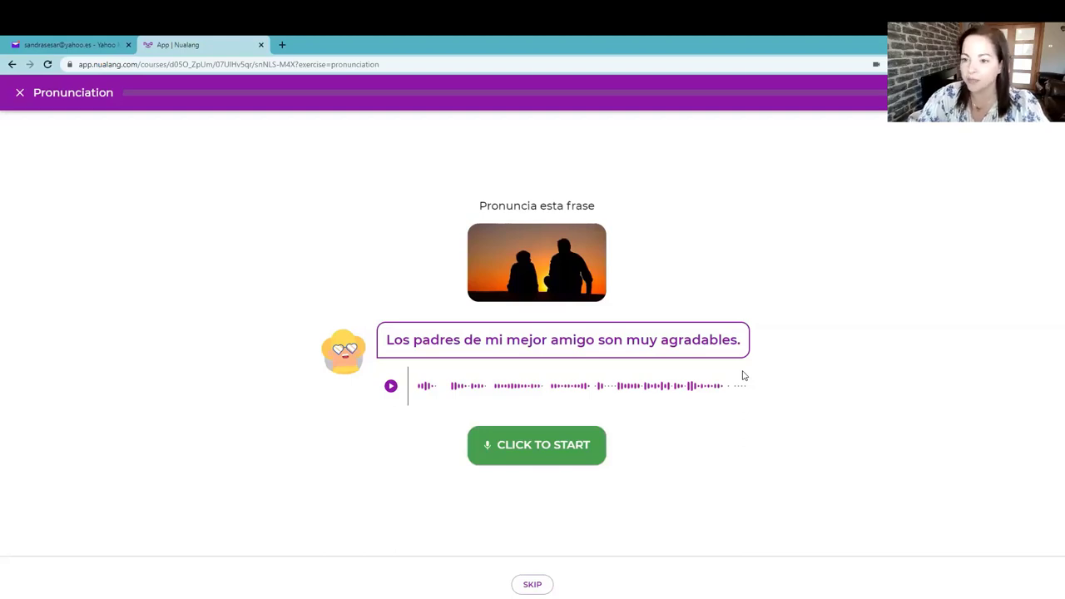
{"action": "left_click", "coordinate": [533, 454]}
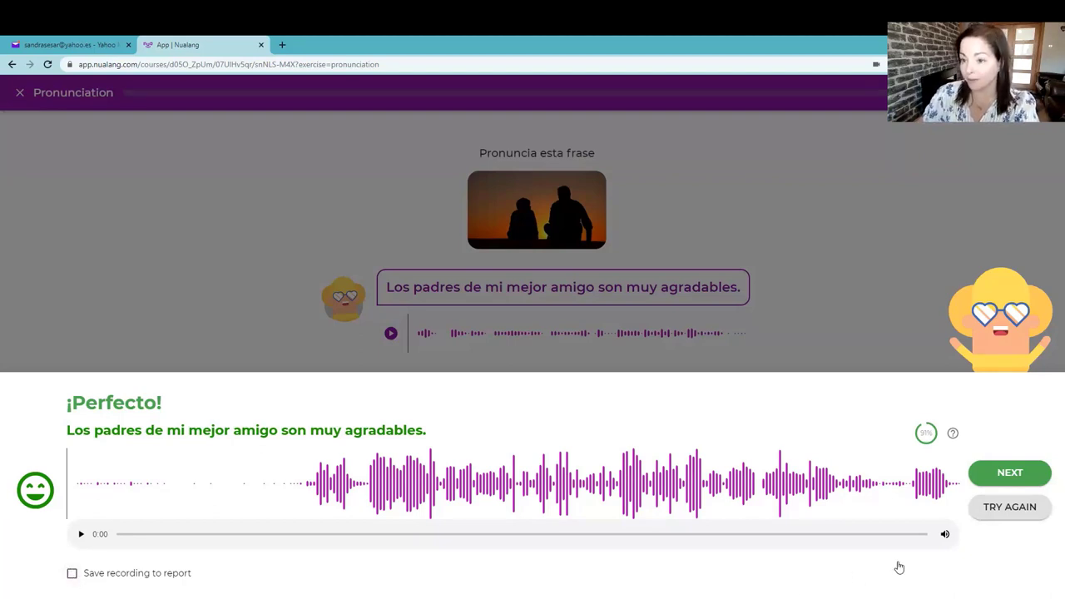
{"action": "left_click", "coordinate": [1025, 479]}
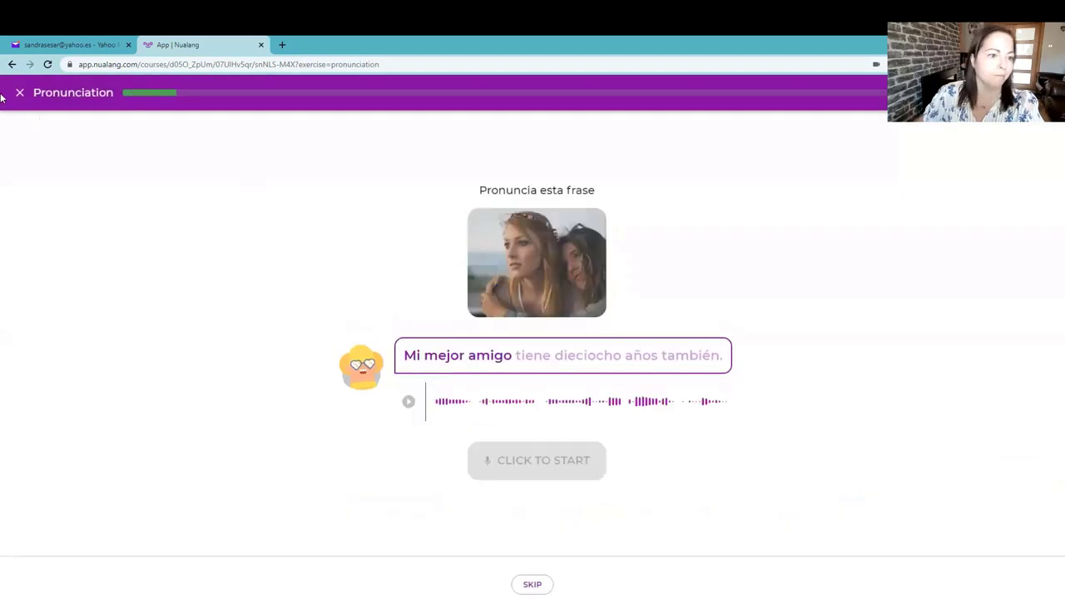
{"action": "left_click", "coordinate": [19, 93]}
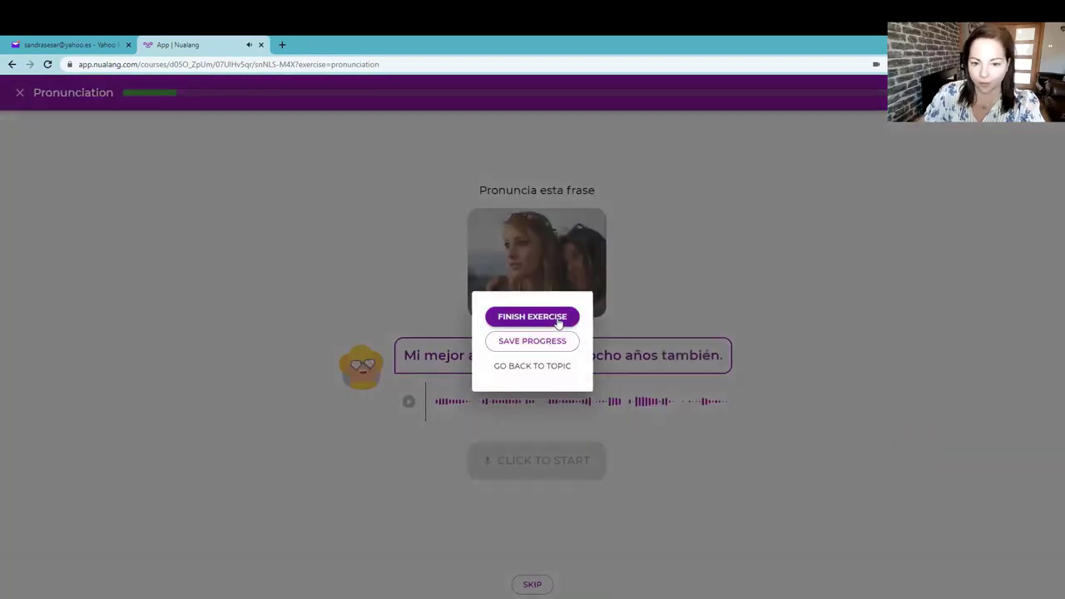
{"action": "left_click", "coordinate": [559, 317]}
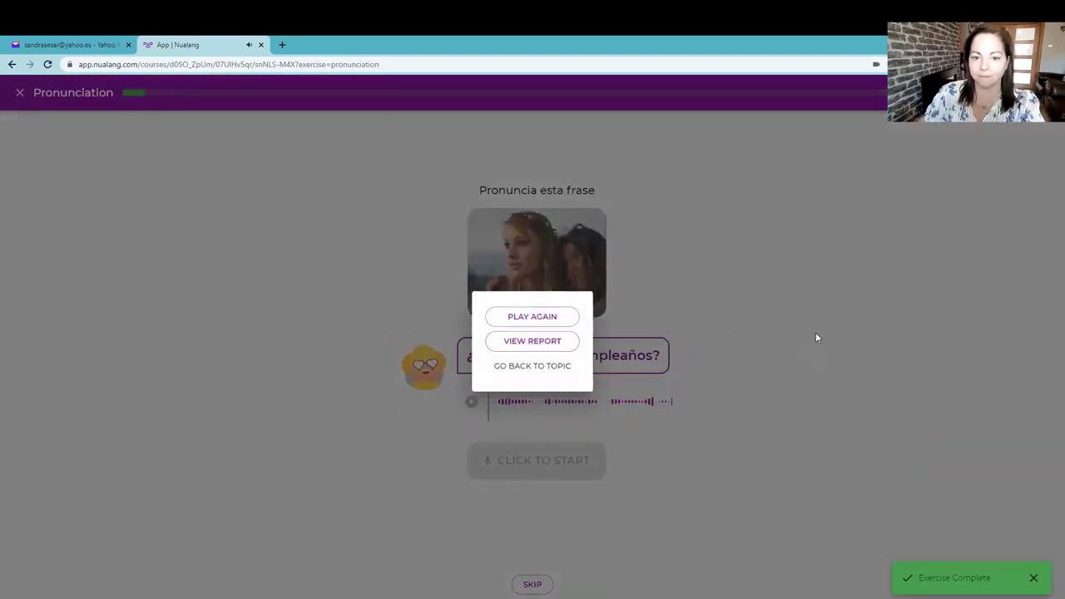
{"action": "left_click", "coordinate": [549, 366]}
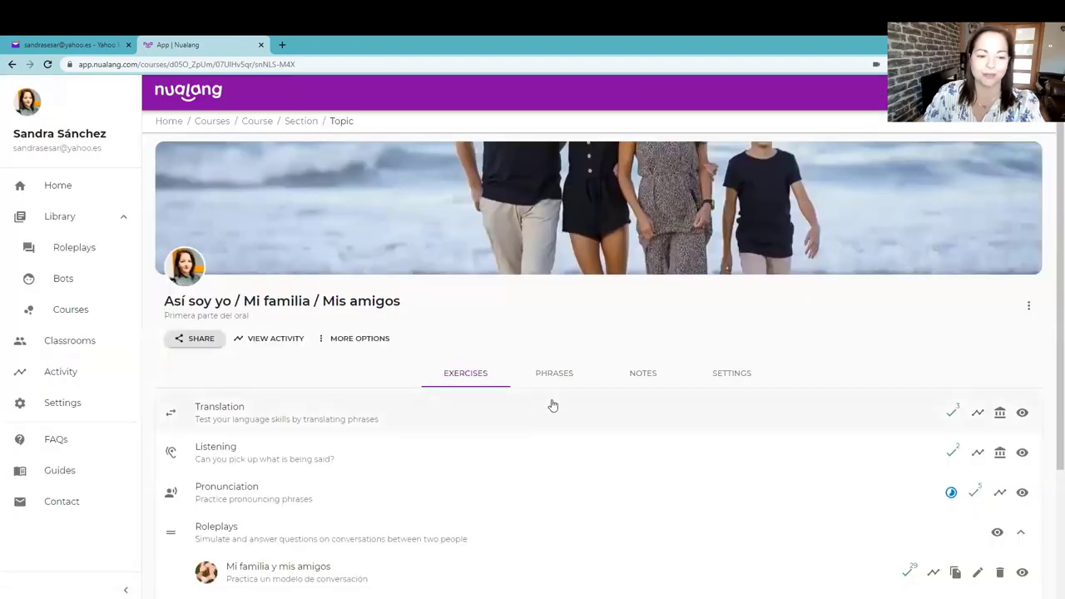
Step: Open the roleplay Mi familia y mis amigos, preview its full script from start to end, and return to the game modes
{"action": "scroll", "coordinate": [551, 407], "scroll_direction": "down", "scroll_amount": 1}
{"action": "scroll", "coordinate": [551, 407], "scroll_direction": "down", "scroll_amount": 1}
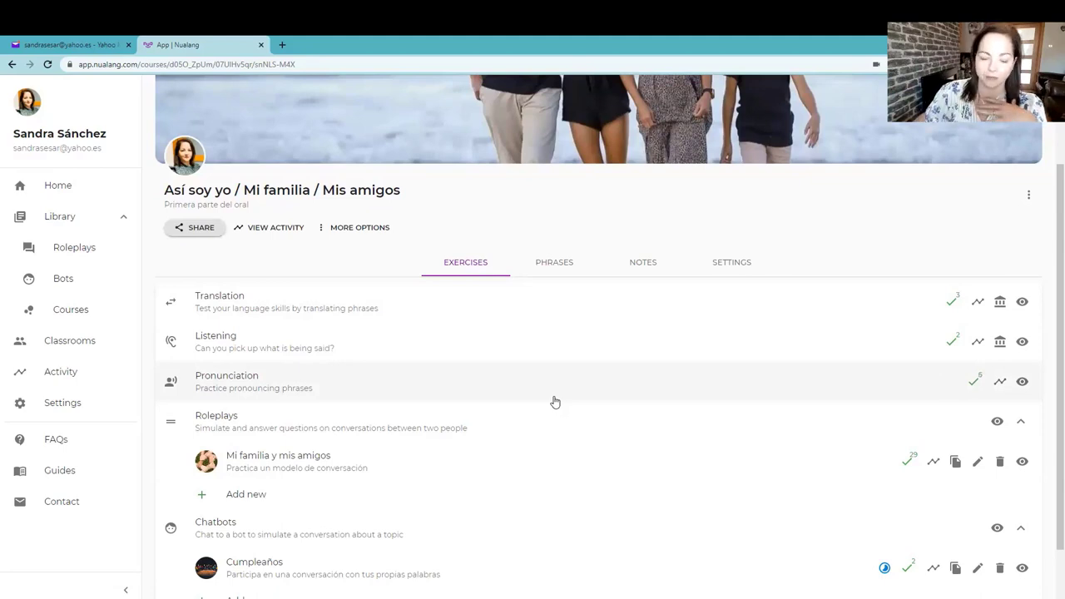
{"action": "scroll", "coordinate": [555, 402], "scroll_direction": "down", "scroll_amount": 1}
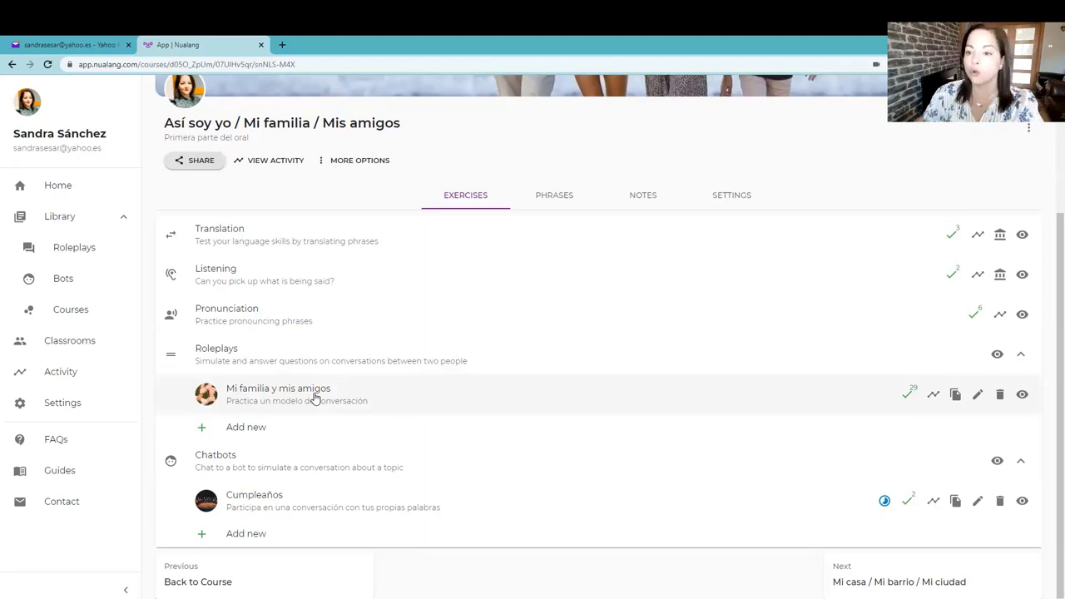
{"action": "left_click", "coordinate": [280, 394]}
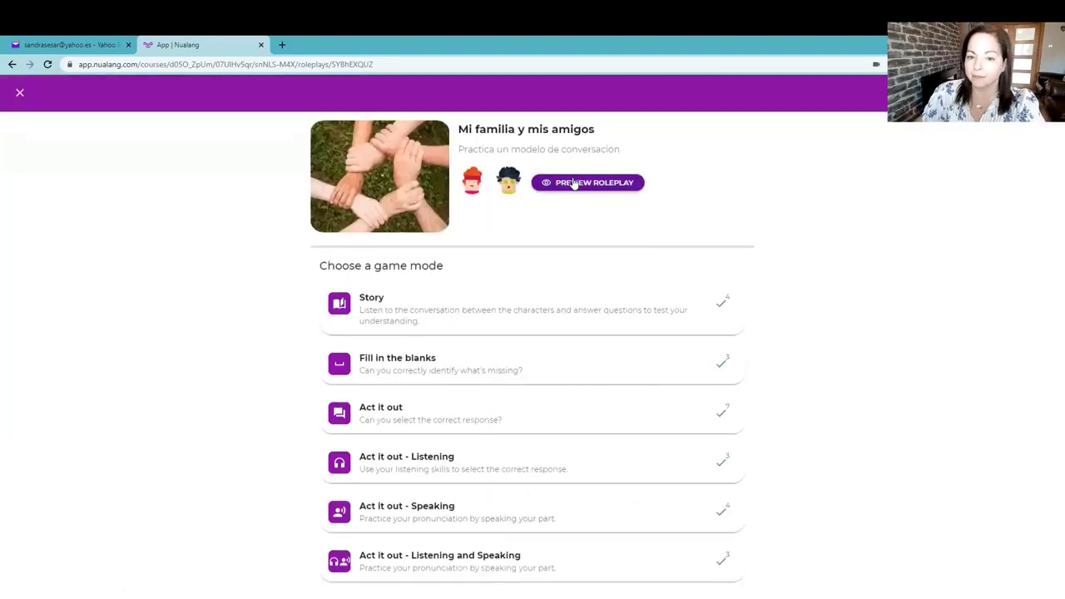
{"action": "left_click", "coordinate": [573, 184]}
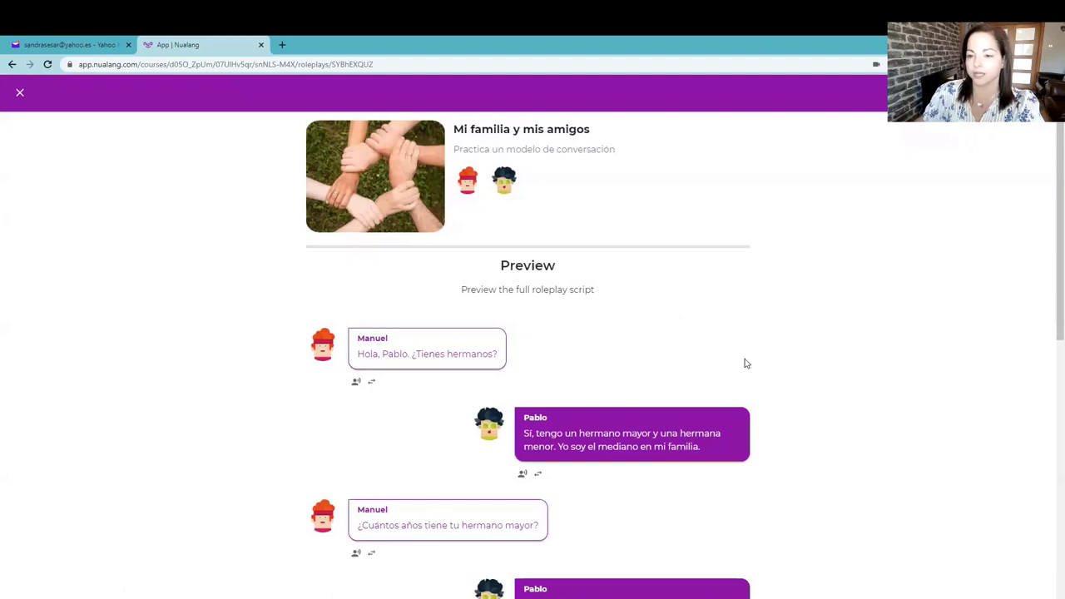
{"action": "scroll", "coordinate": [746, 363], "scroll_direction": "down", "scroll_amount": 3}
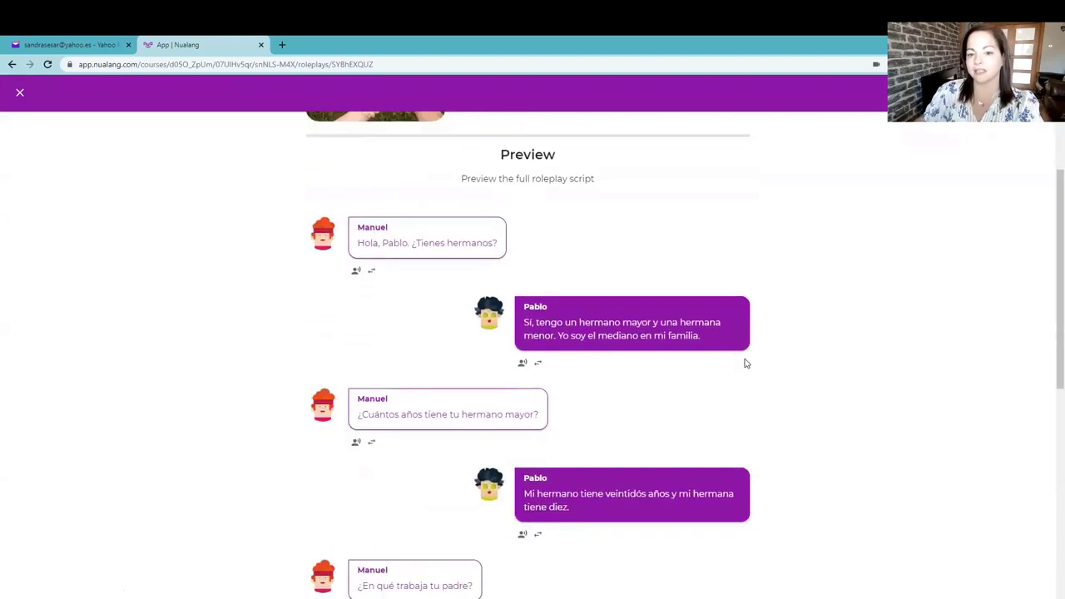
{"action": "scroll", "coordinate": [747, 363], "scroll_direction": "down", "scroll_amount": 5}
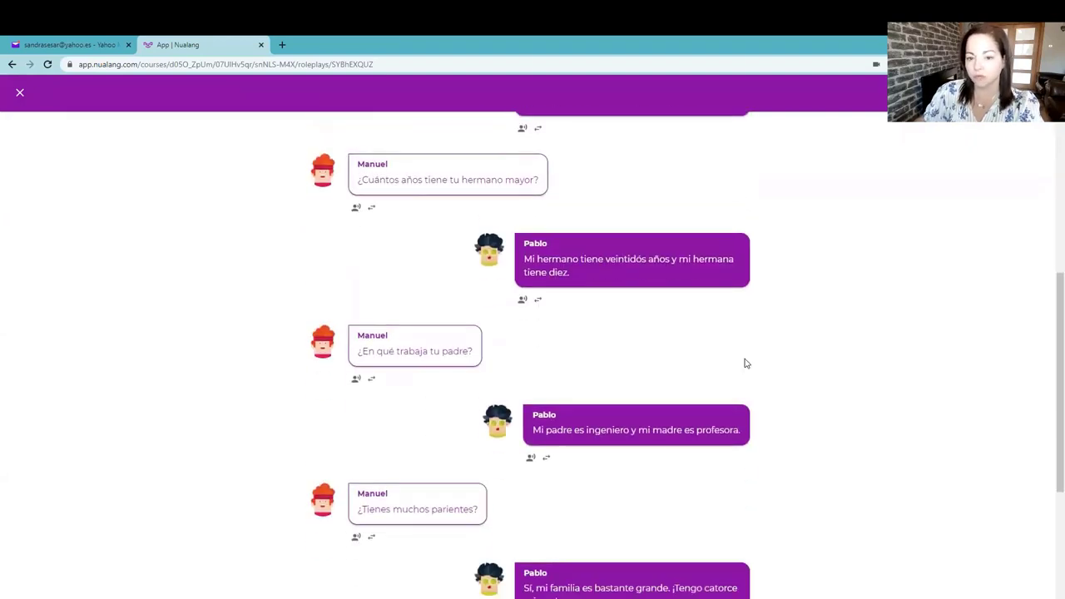
{"action": "scroll", "coordinate": [746, 364], "scroll_direction": "down", "scroll_amount": 1}
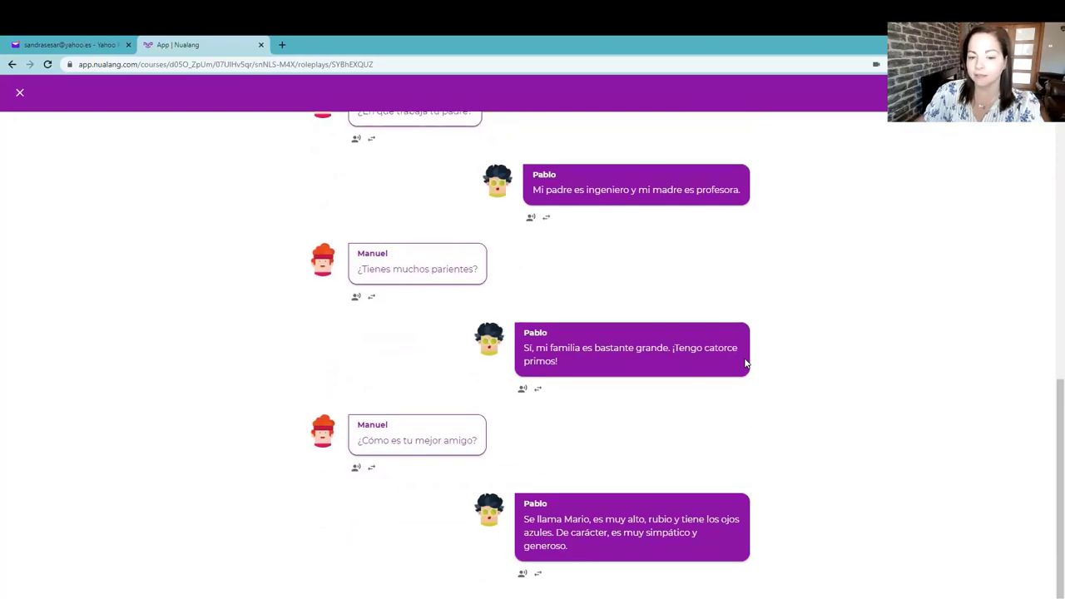
{"action": "scroll", "coordinate": [746, 364], "scroll_direction": "up", "scroll_amount": 4}
{"action": "scroll", "coordinate": [746, 363], "scroll_direction": "up", "scroll_amount": 4}
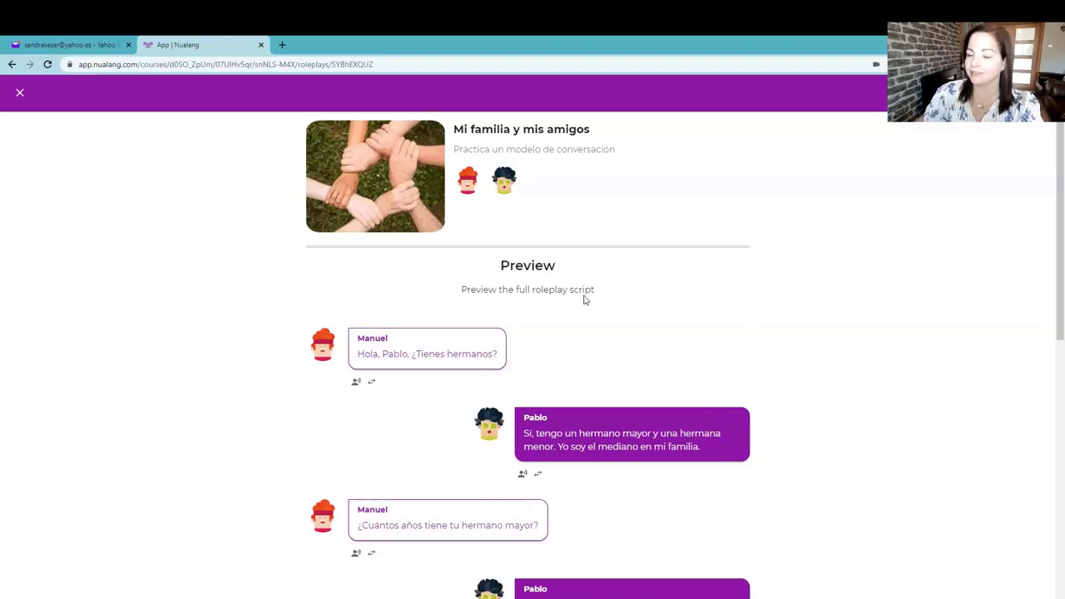
{"action": "left_click", "coordinate": [20, 93]}
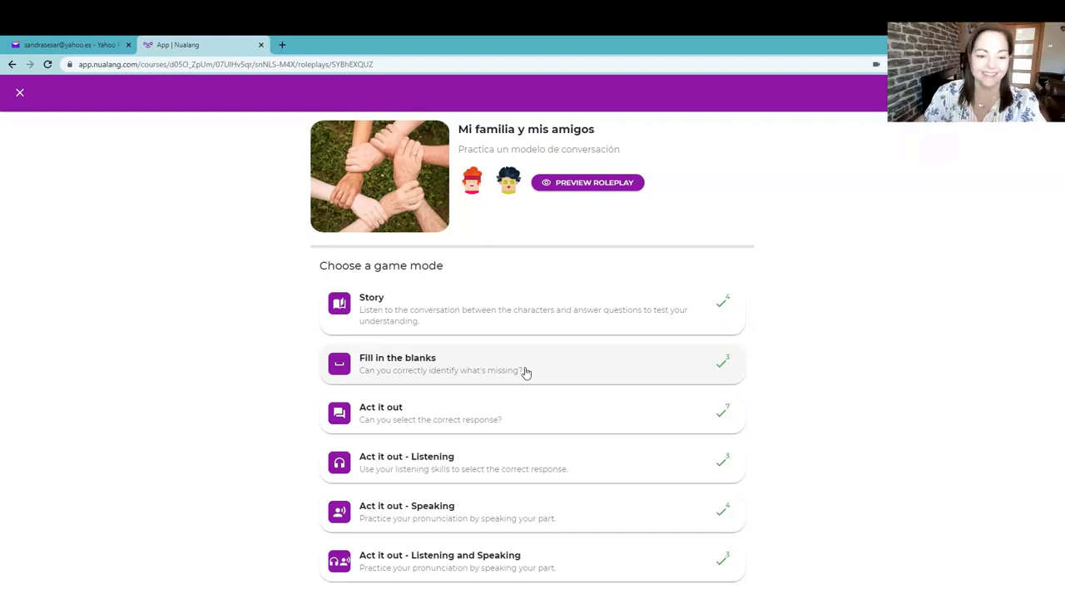
Step: Start the roleplay's Act it out game mode and choose the dark-haired character's role
{"action": "left_click", "coordinate": [515, 422]}
{"action": "left_click", "coordinate": [620, 245]}
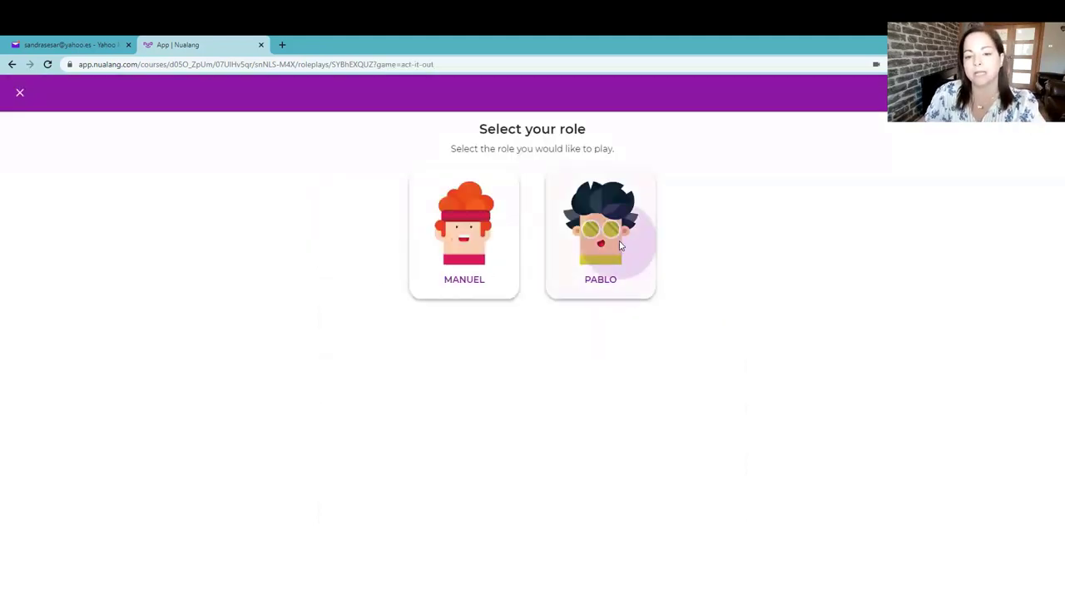